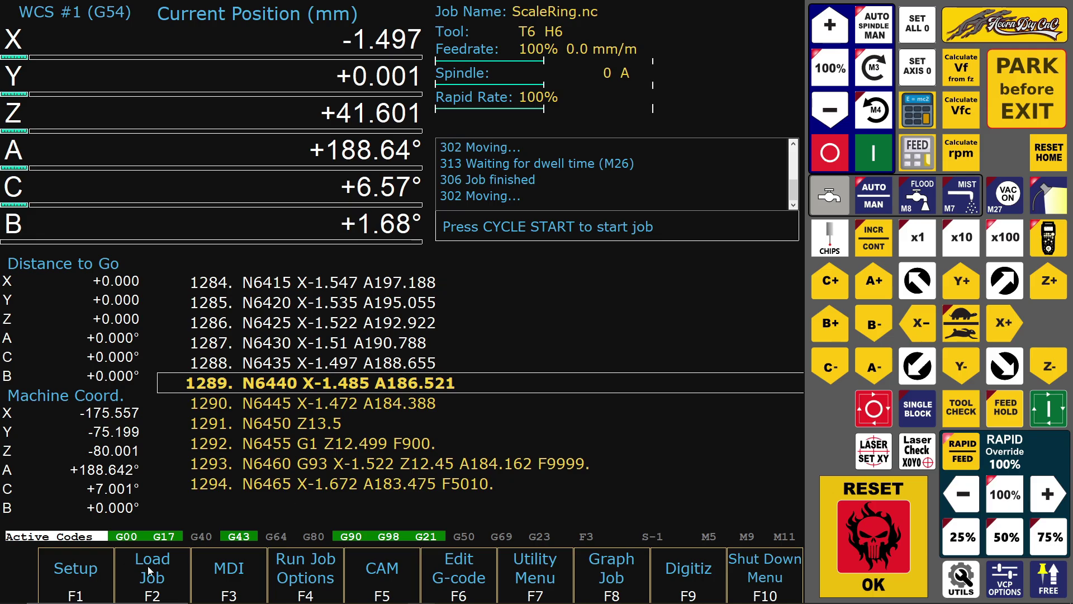
View the version information on the setup screen and return to the main screen
left_click(102, 575)
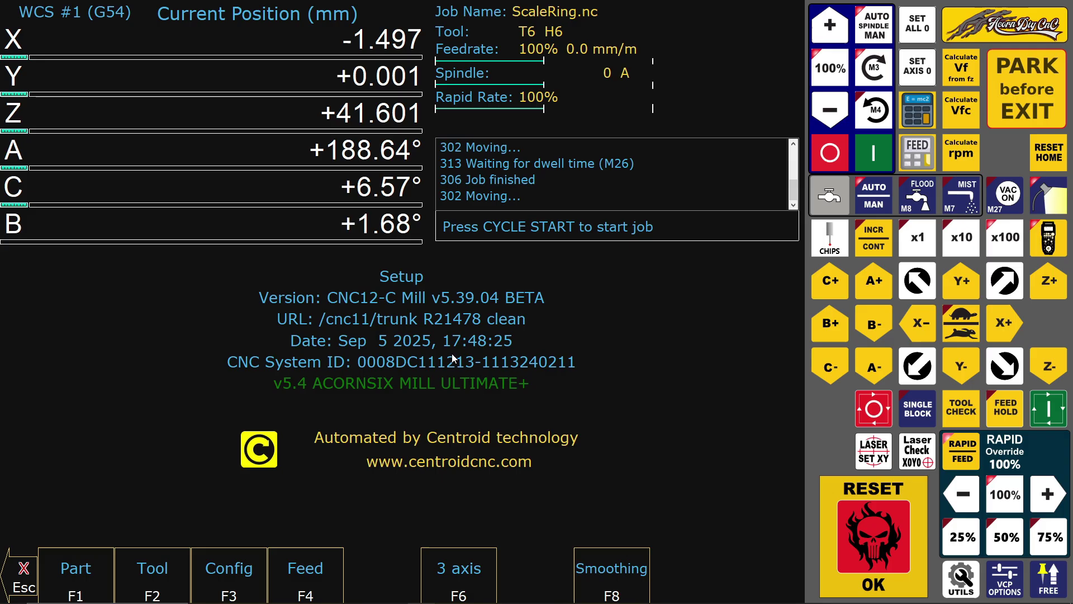
left_click(25, 575)
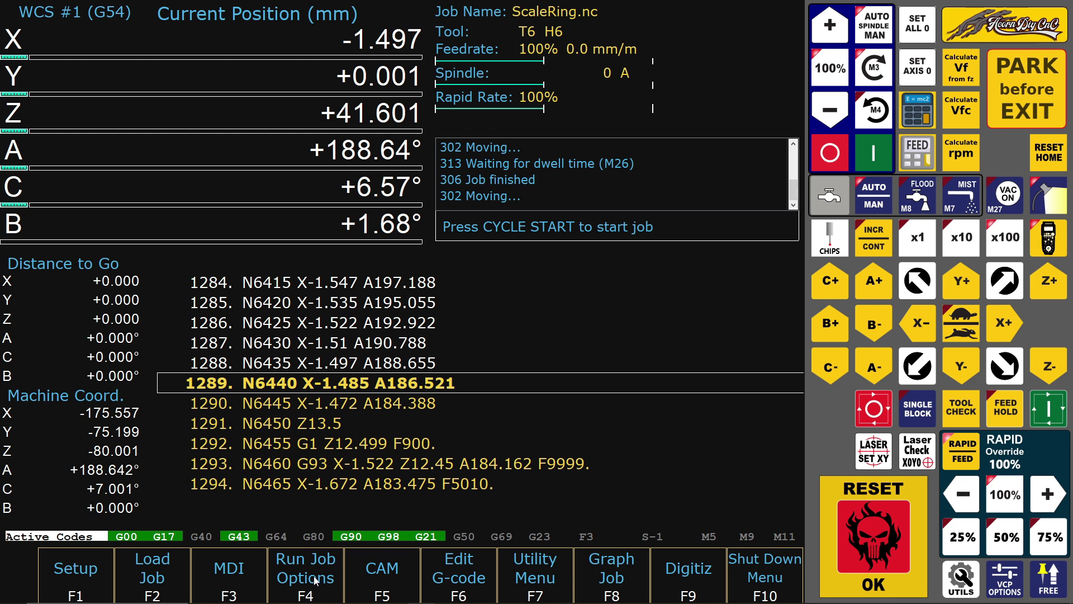
Start the ScaleRing.nc job and continue the cycle past the tool 6 change
left_click(1047, 417)
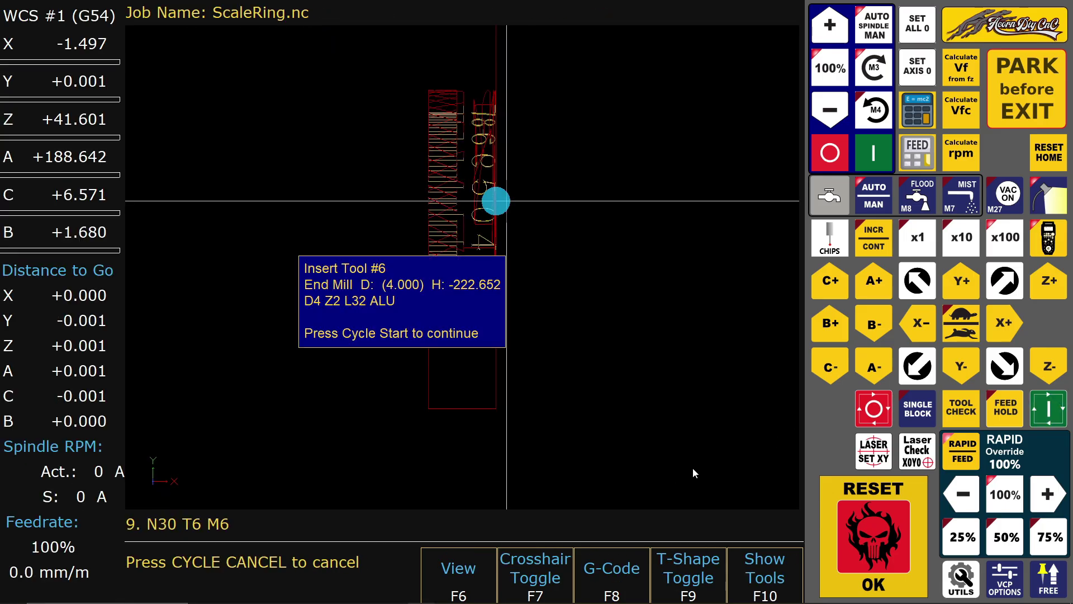
left_click(1051, 409)
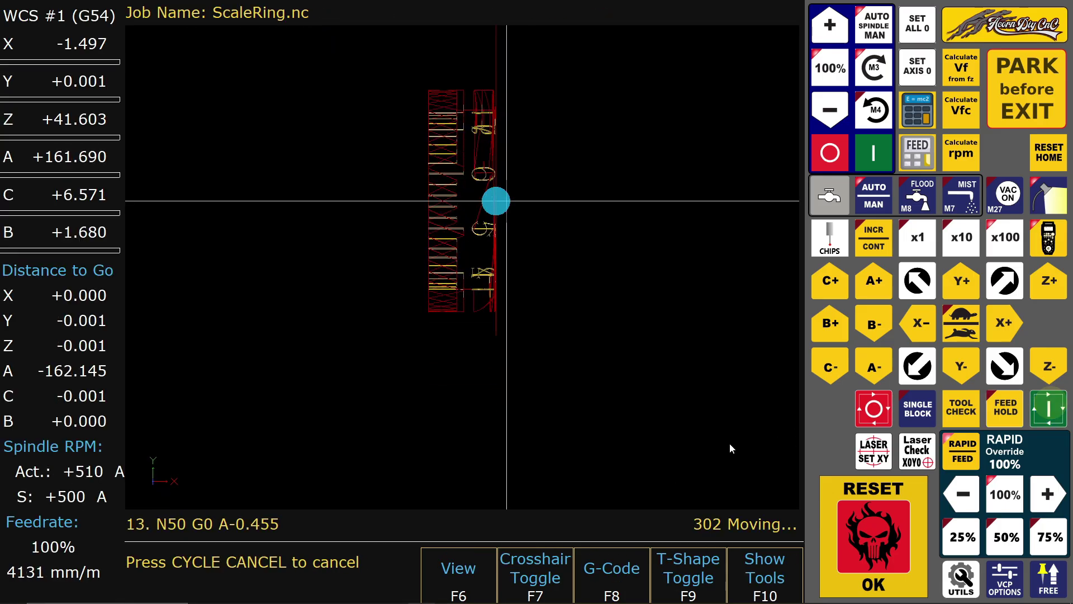
Examine the scale ring's toolpath in 3D while the job runs, from several angles and close up on the numerals
scroll(624, 377, "up", 10)
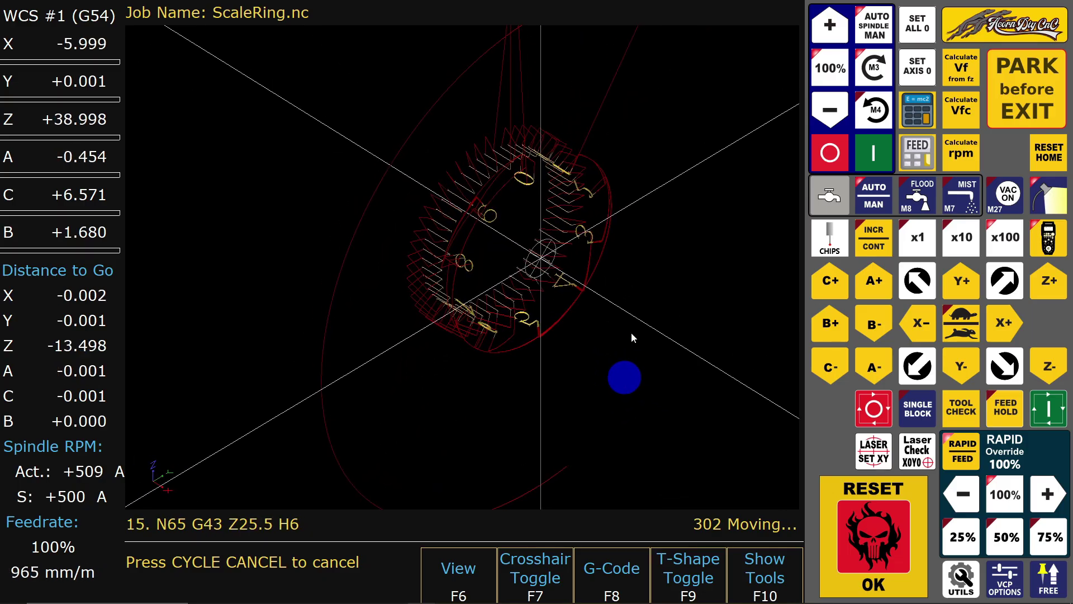
scroll(620, 307, "down", 8)
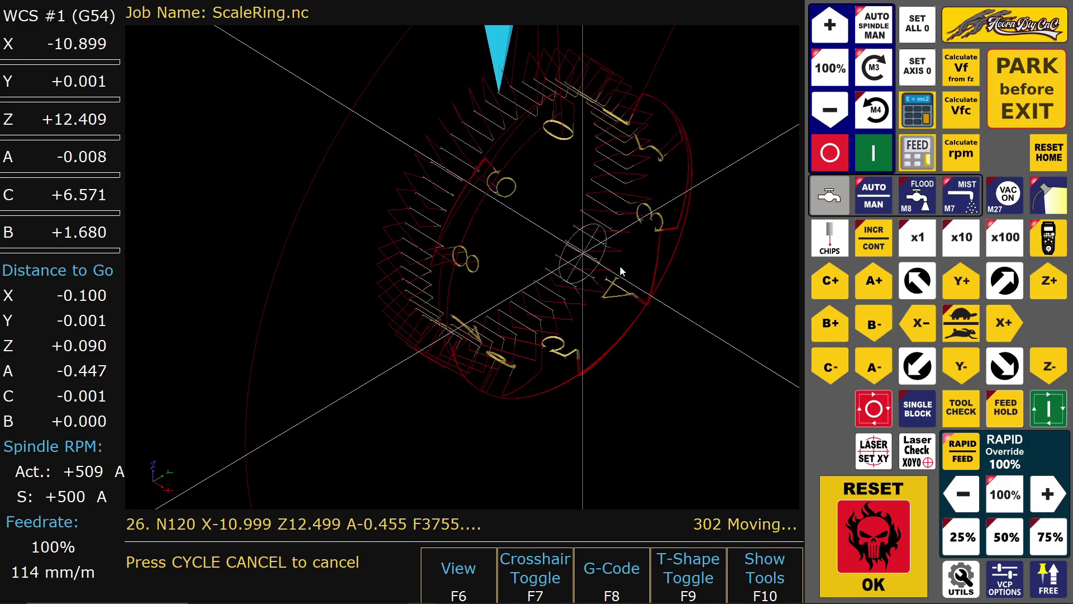
left_click_drag(590, 284, 484, 372)
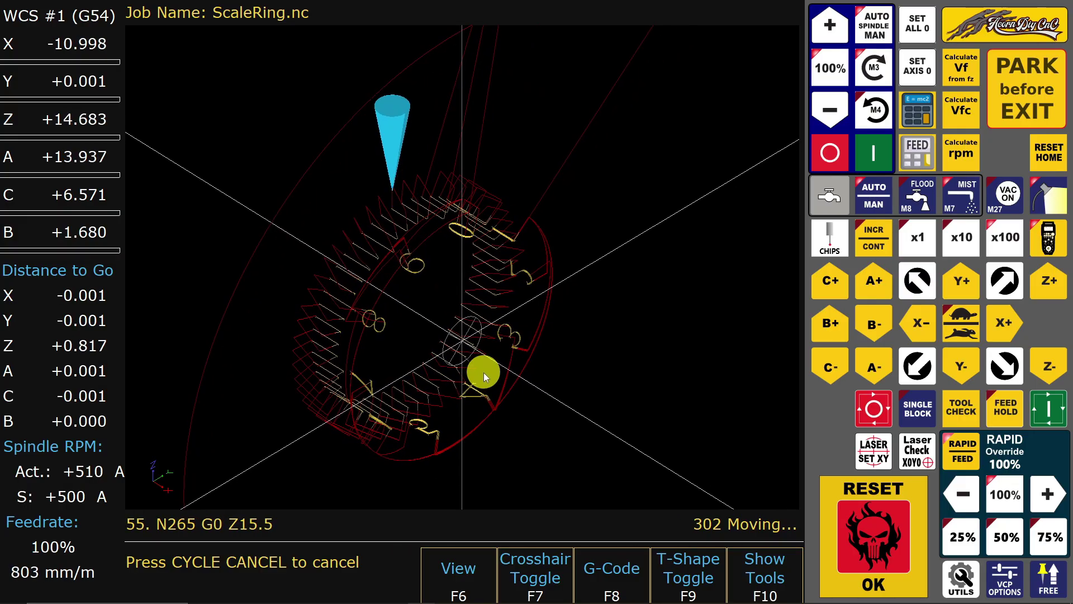
mouse_move(635, 385)
left_mouse_down()
mouse_move(688, 341)
mouse_move(677, 361)
mouse_move(628, 377)
mouse_move(625, 346)
mouse_move(646, 370)
mouse_move(639, 398)
mouse_move(628, 396)
left_mouse_up()
scroll(412, 165, "up", 5)
scroll(415, 186, "up", 3)
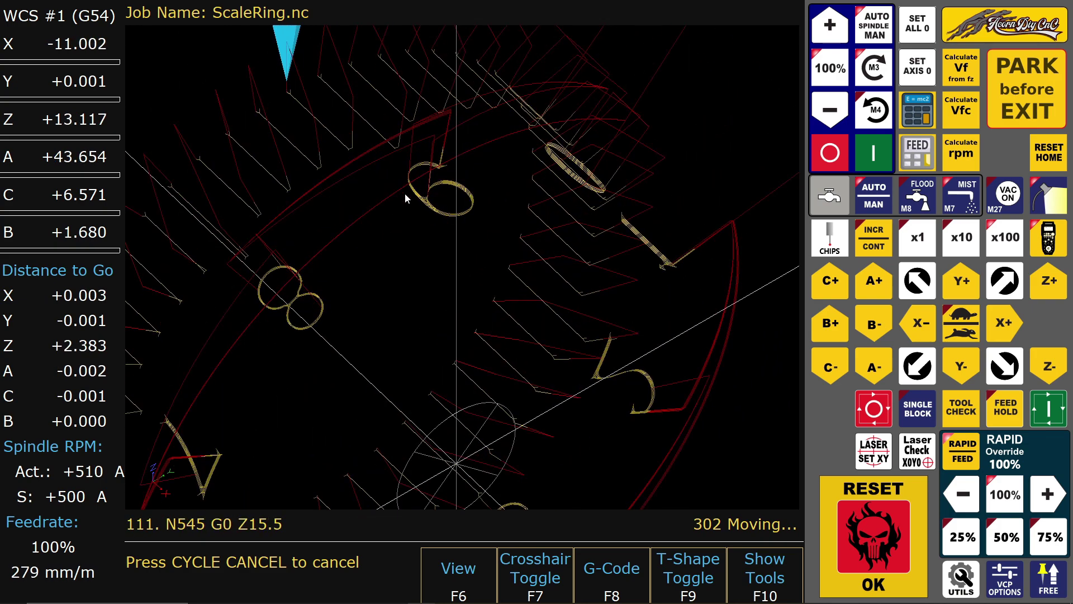
left_click(381, 246)
scroll(388, 249, "up", 2)
mouse_move(388, 249)
right_mouse_down()
mouse_move(426, 257)
mouse_move(494, 309)
mouse_move(529, 300)
mouse_move(529, 319)
right_mouse_up()
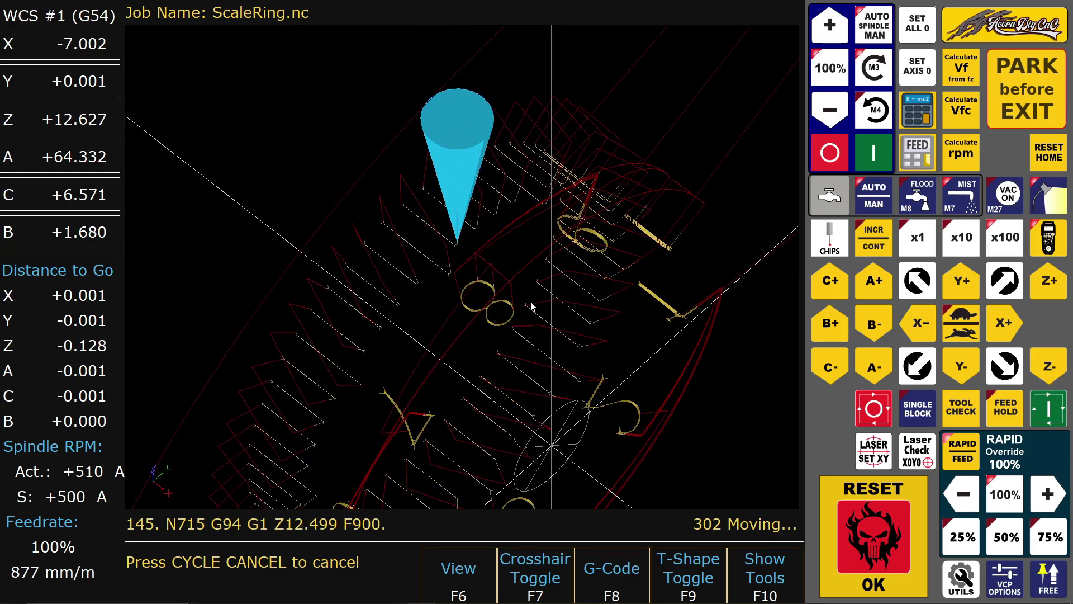
mouse_move(602, 359)
left_mouse_down()
mouse_move(591, 328)
mouse_move(618, 303)
mouse_move(574, 303)
mouse_move(563, 326)
mouse_move(580, 340)
mouse_move(637, 303)
mouse_move(597, 307)
mouse_move(581, 333)
left_mouse_up()
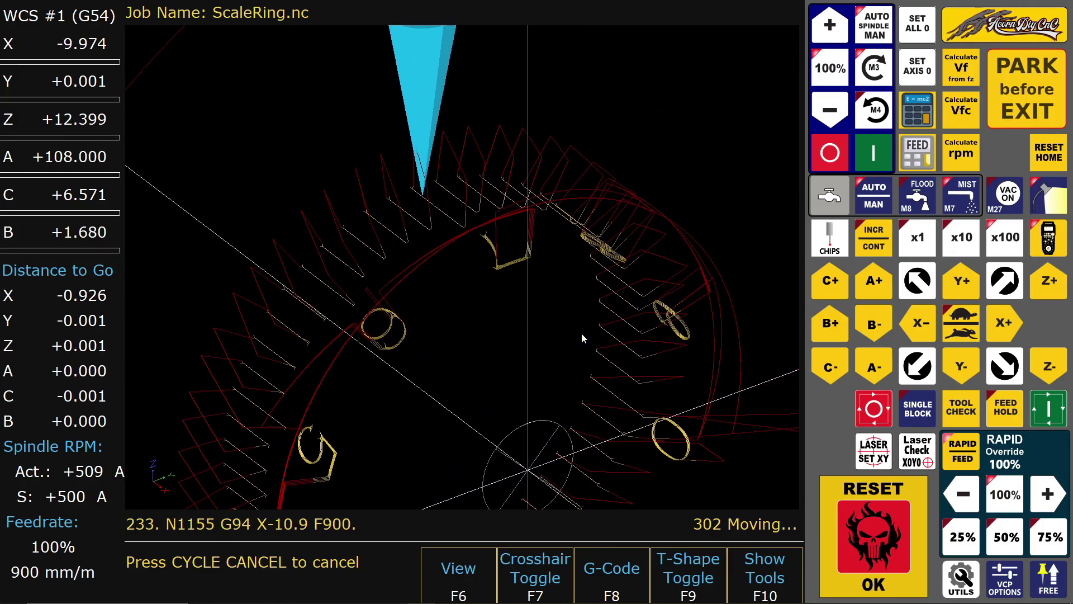
Cycle the displayed tool shape through flat-end and ball-end and back to the pointed cone
left_click(687, 566)
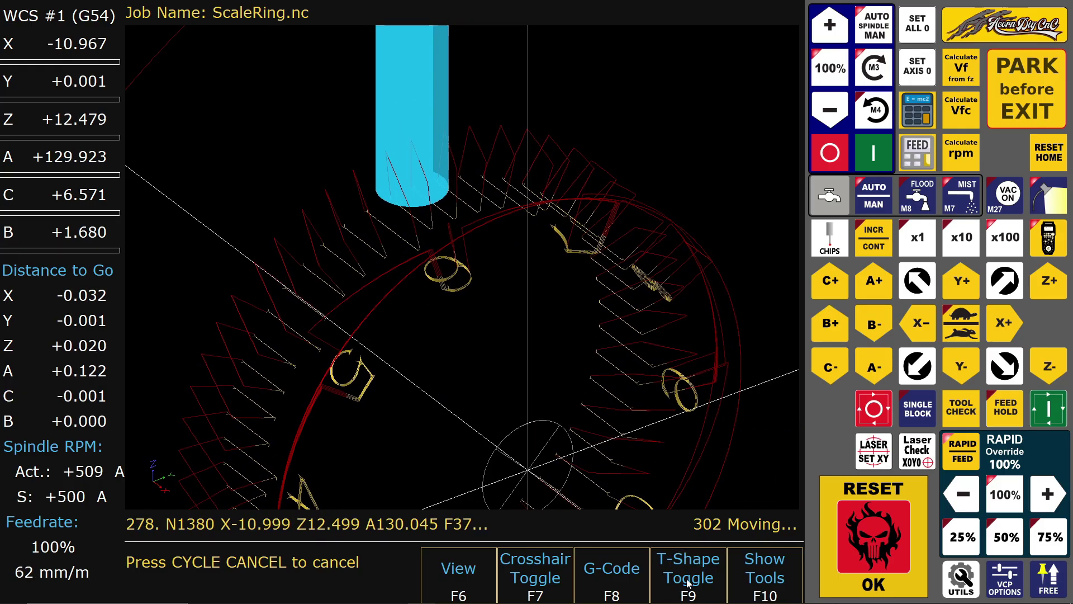
left_click(689, 584)
left_click(688, 584)
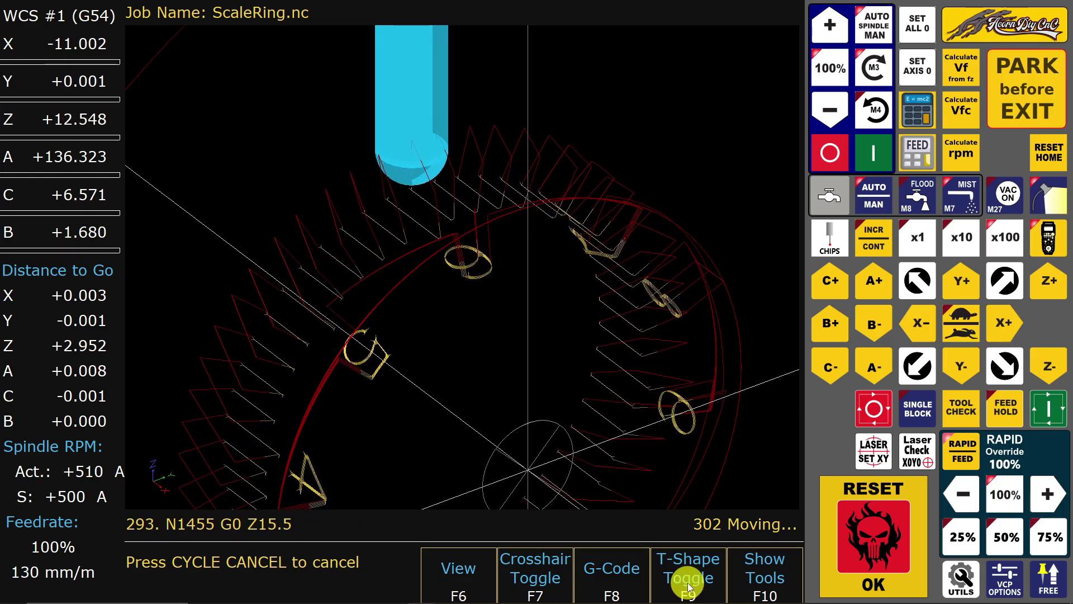
left_click(689, 584)
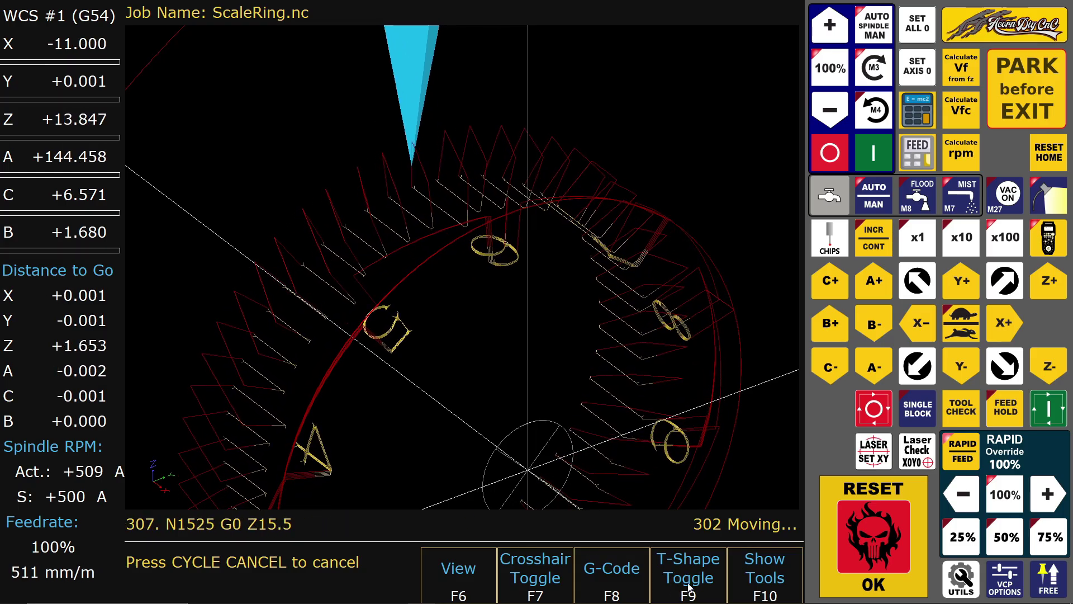
Show the graphics display list, switch the rapid moves and the origin off and on again, and hide the list
left_click(758, 571)
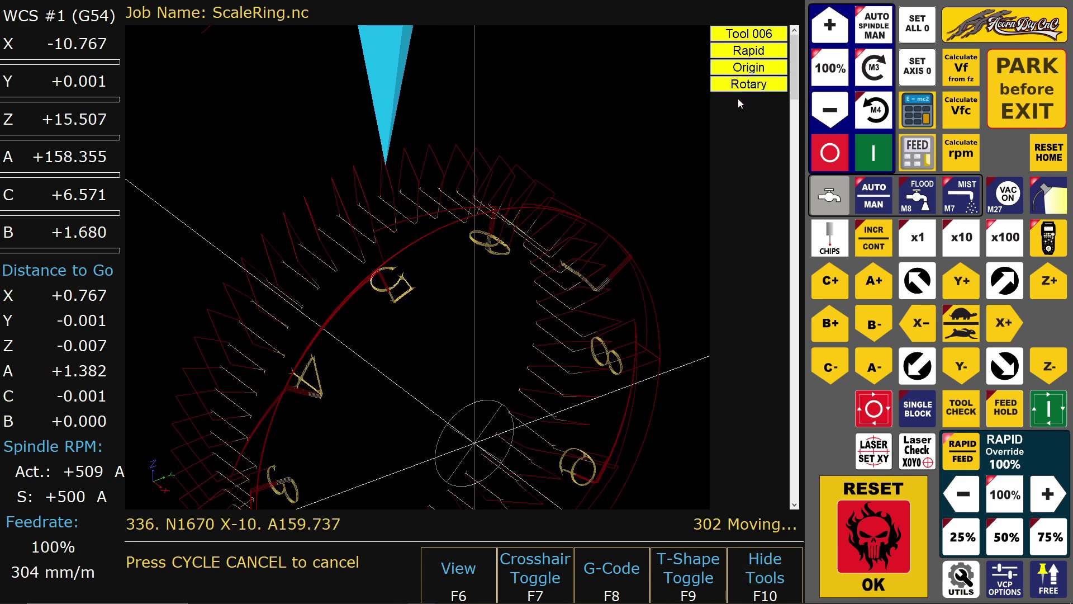
left_click(725, 53)
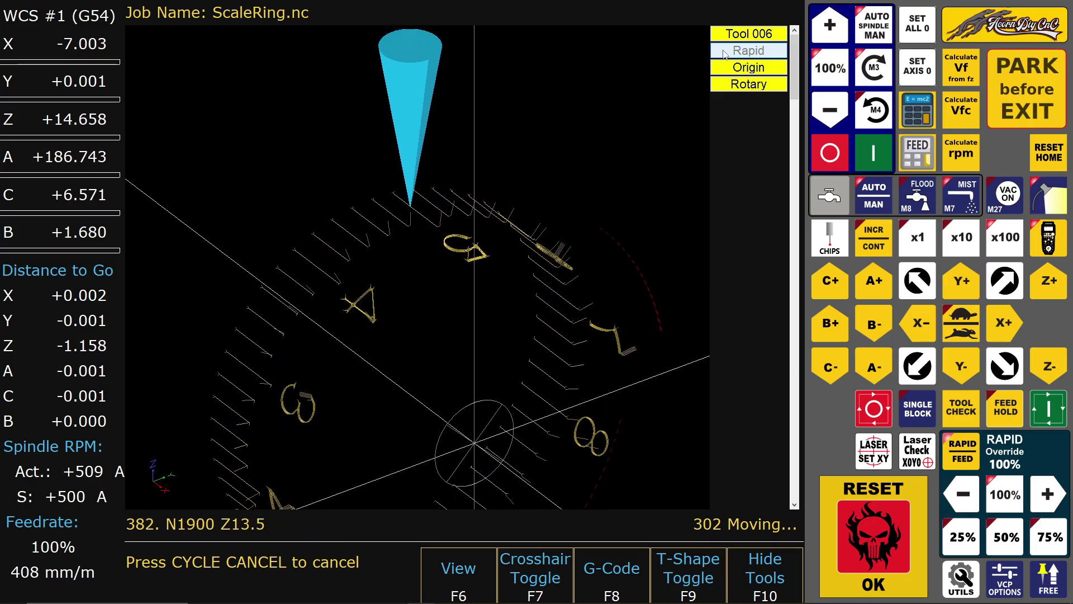
left_click(724, 52)
left_click(737, 69)
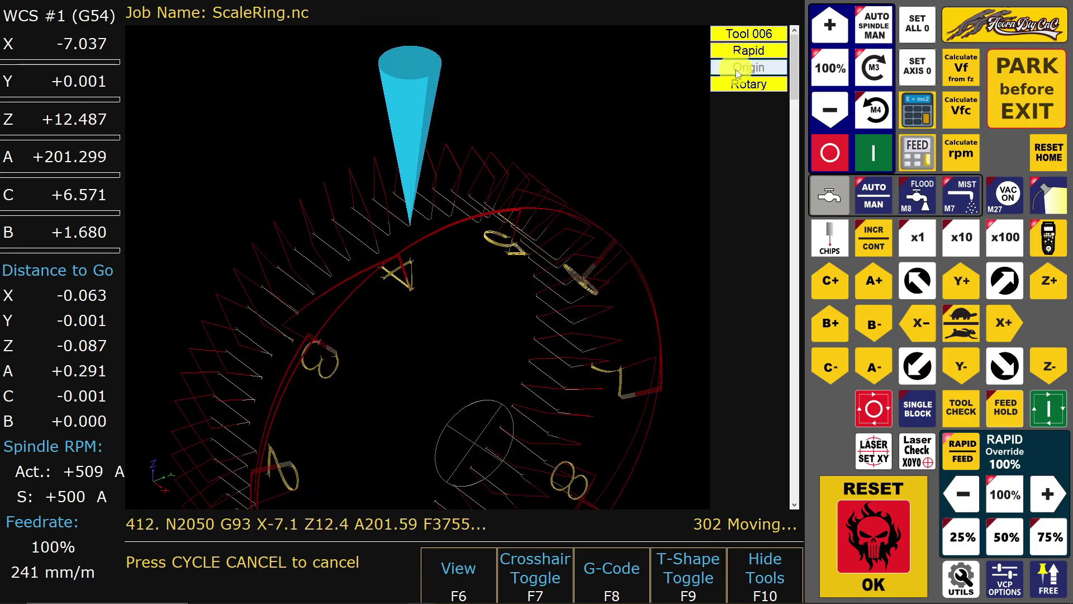
left_click(734, 68)
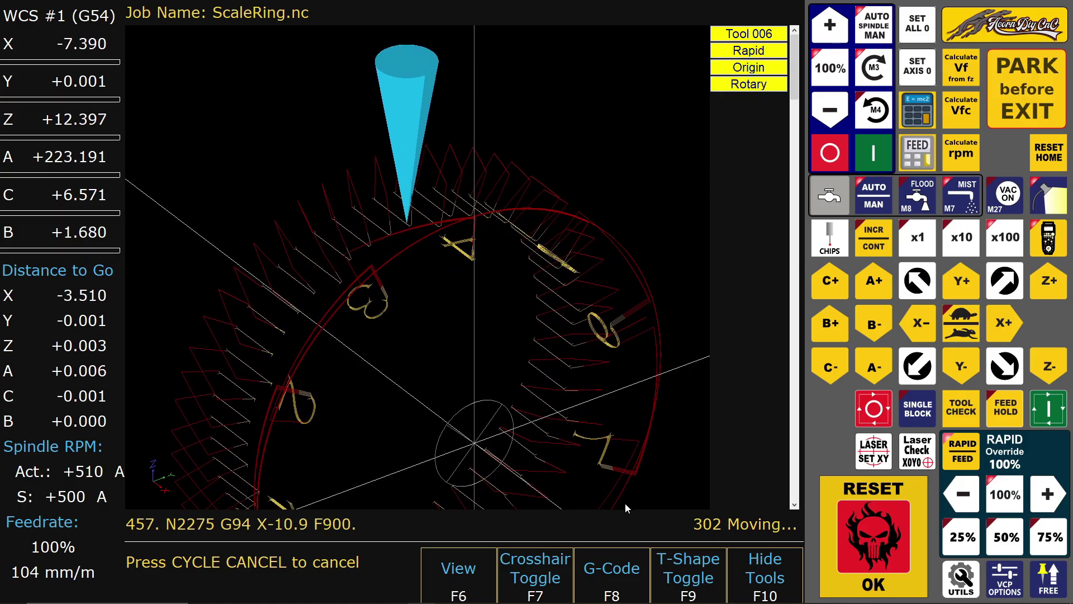
left_click(756, 578)
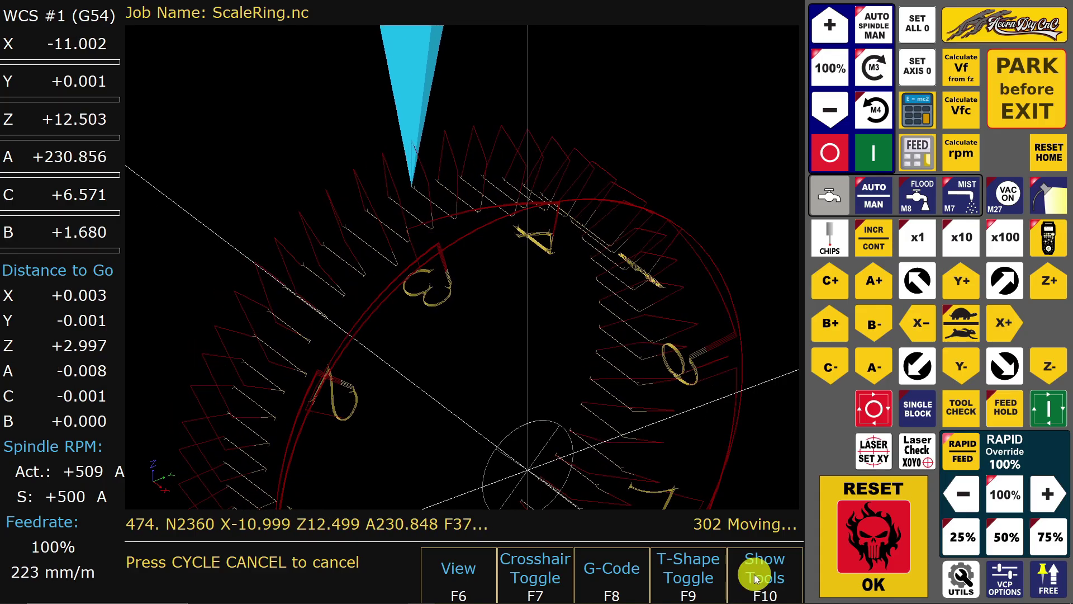
Cancel the running job and look at the Resume Job options before returning to the run options
left_click(872, 410)
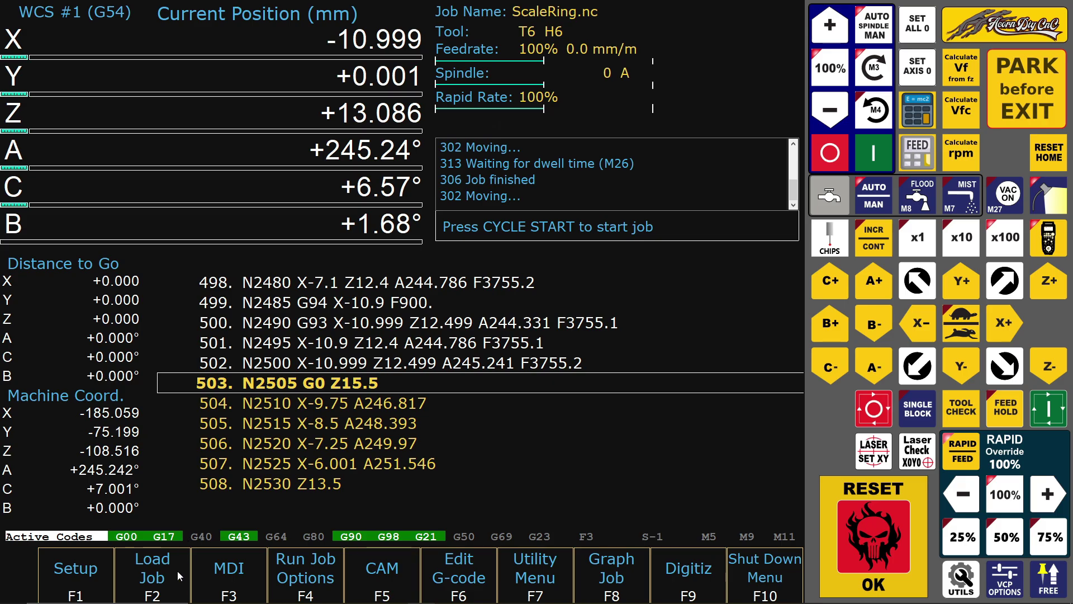
left_click(298, 567)
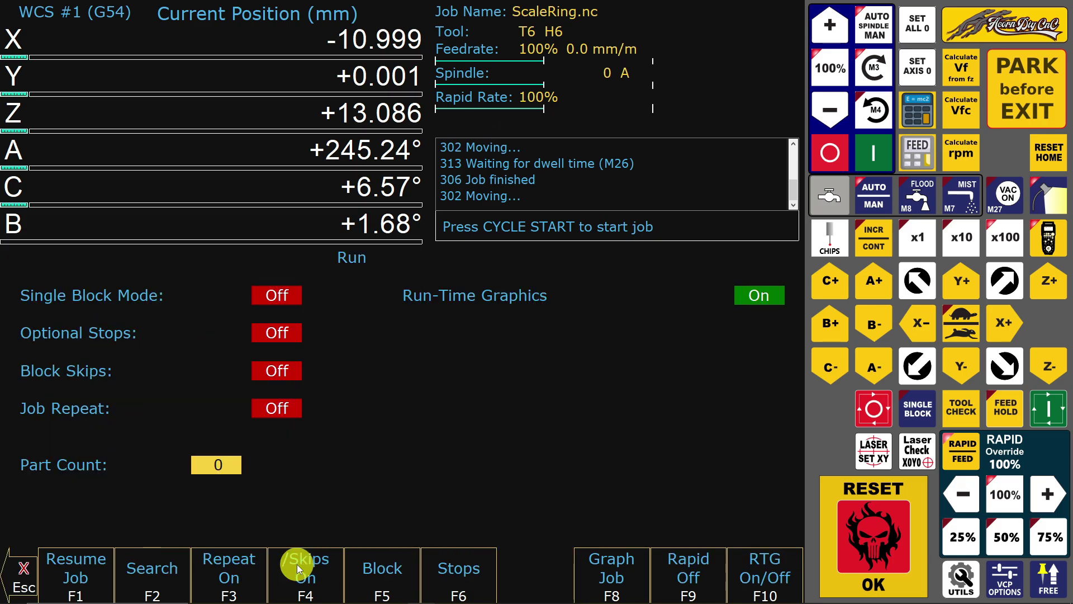
left_click(65, 571)
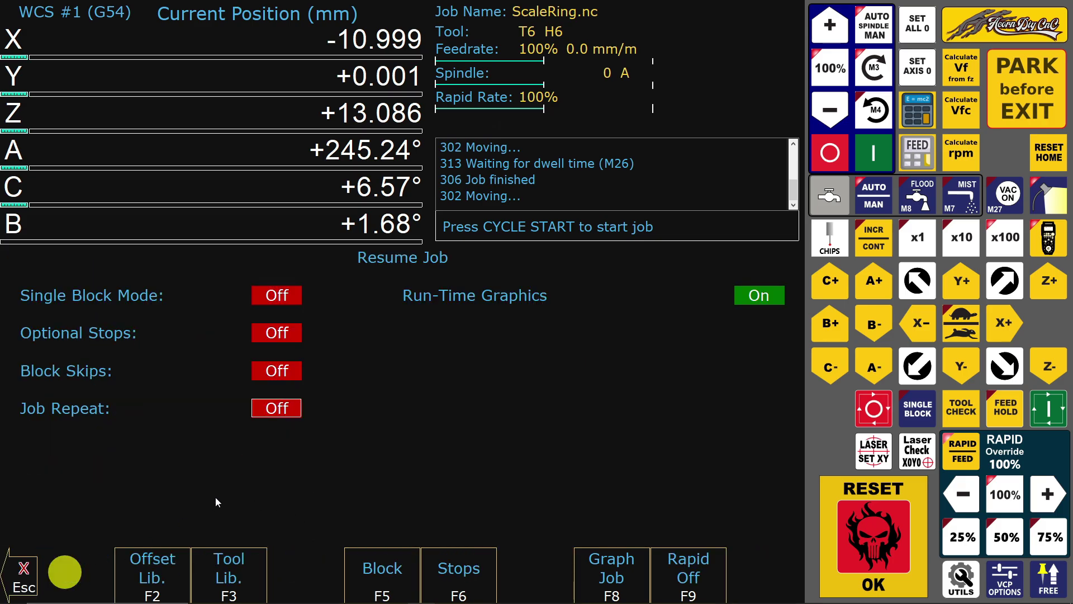
left_click(25, 580)
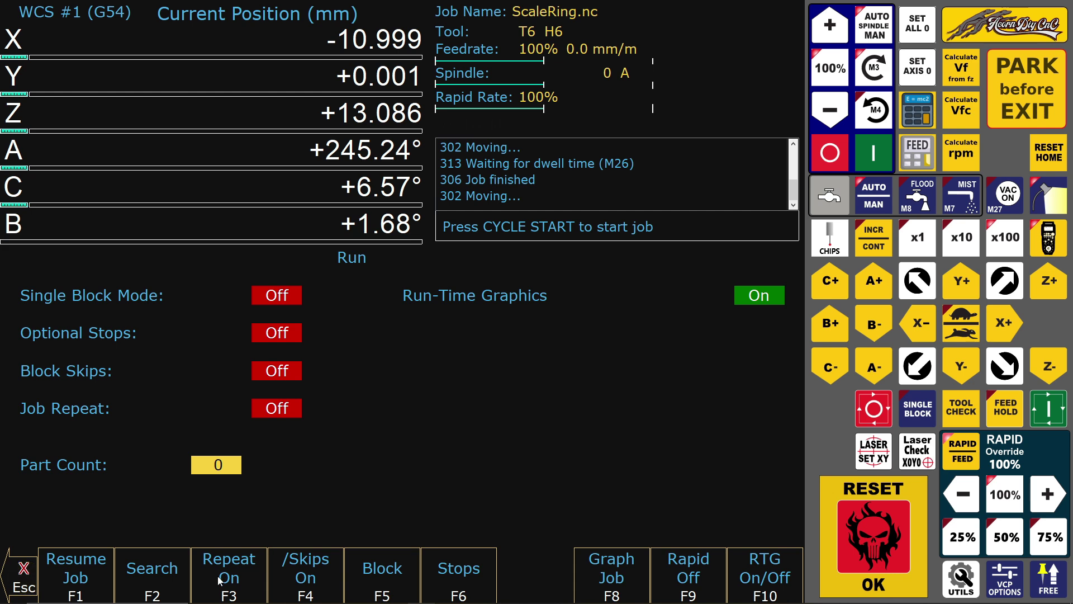
Set the job to search and run from block N3565 and accept it
left_click(161, 582)
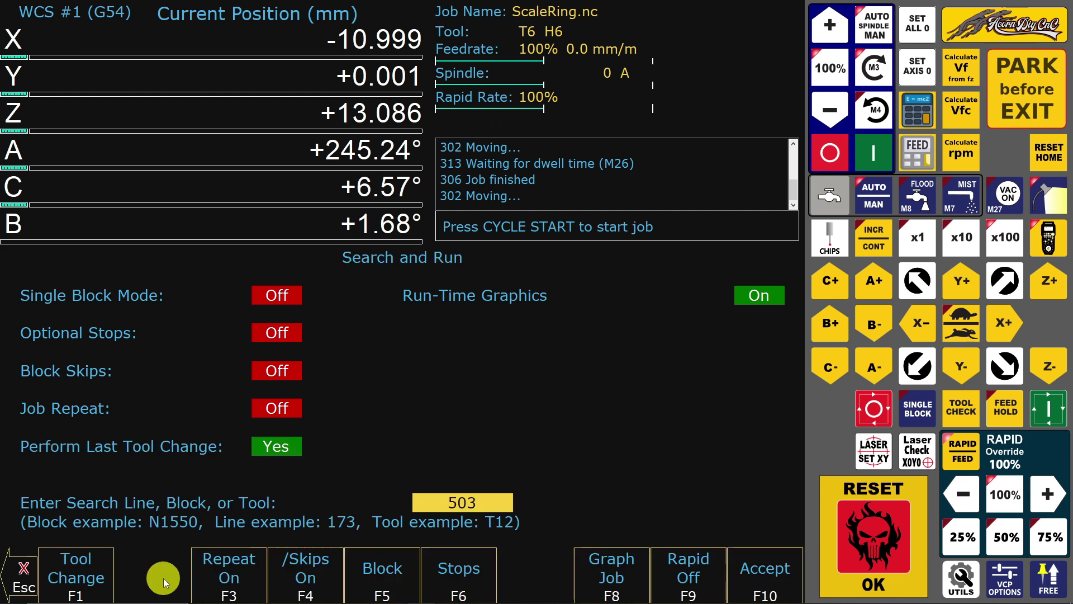
left_click(462, 503)
type("N3565")
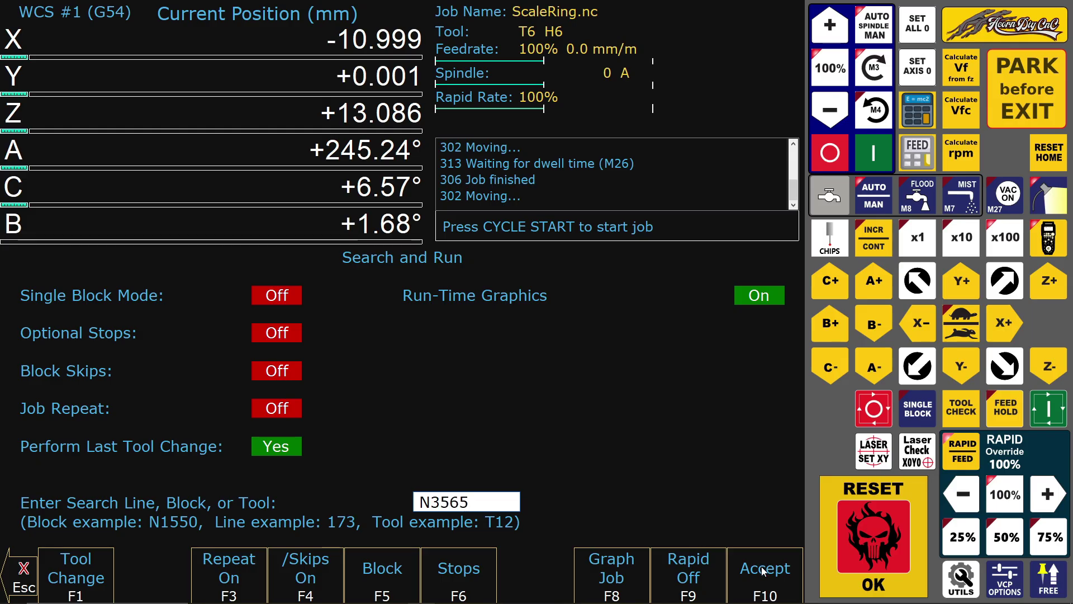
left_click(762, 566)
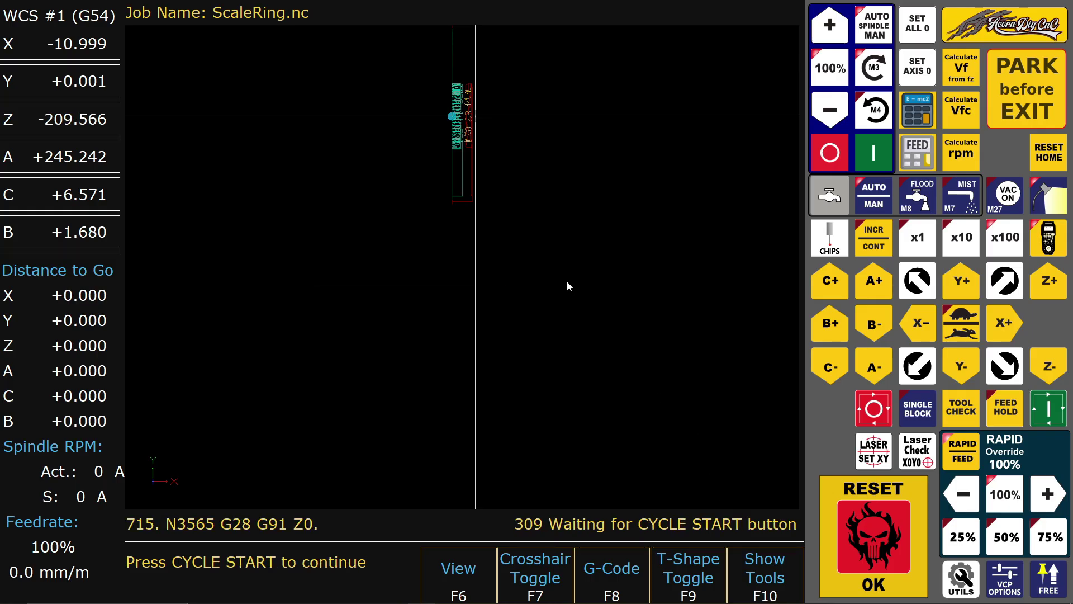
Check the remaining toolpath in 3D and start the cycle from the searched block, continuing past the tool 6 change
left_click_drag(568, 237, 592, 344)
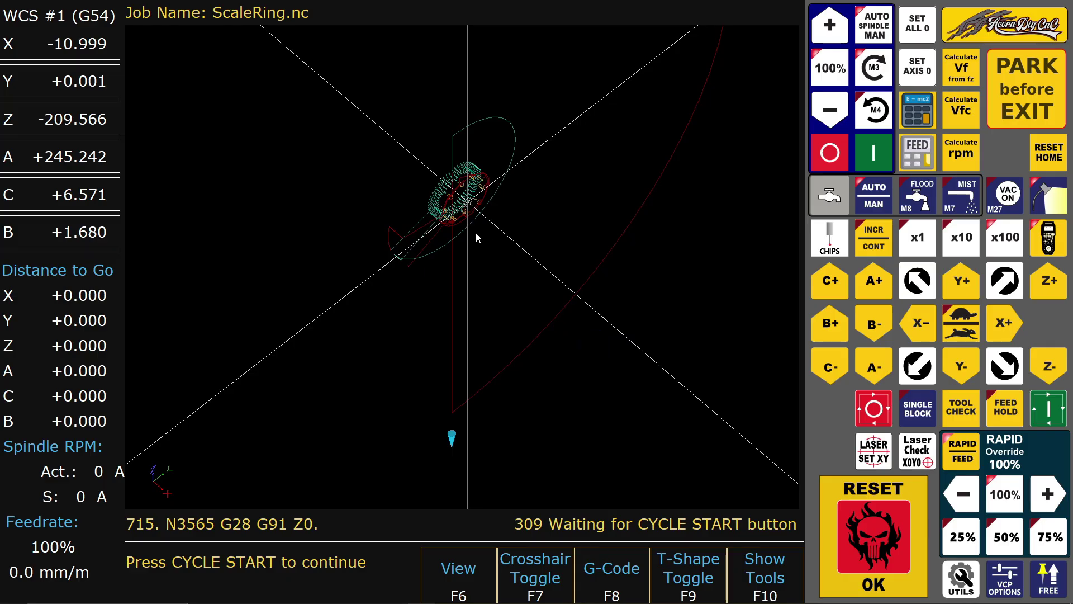
left_click_drag(475, 226, 505, 347)
scroll(504, 347, "up", 5)
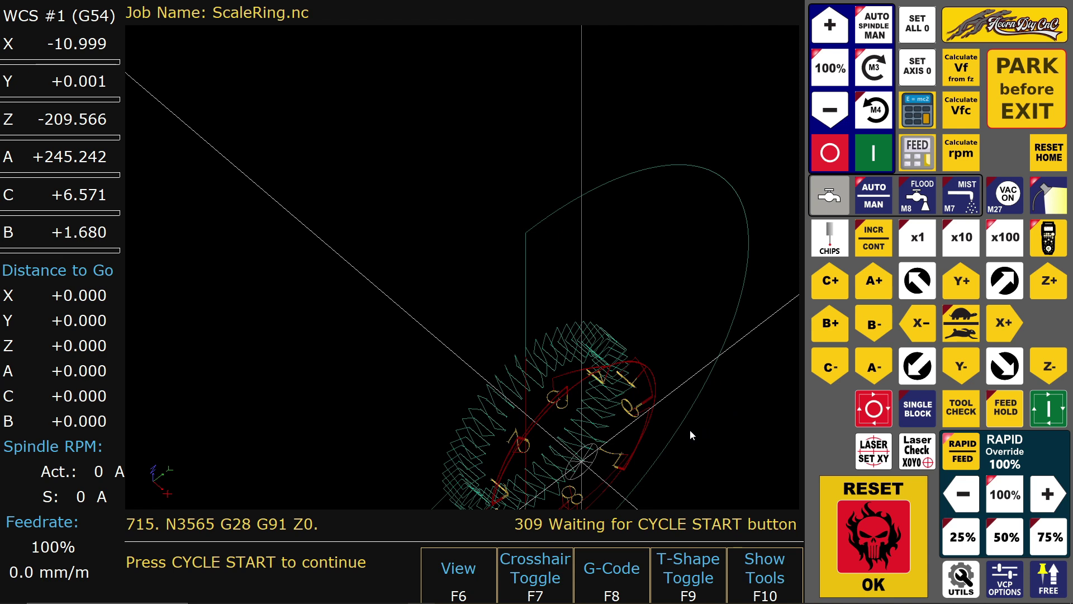
left_click_drag(713, 451, 620, 335)
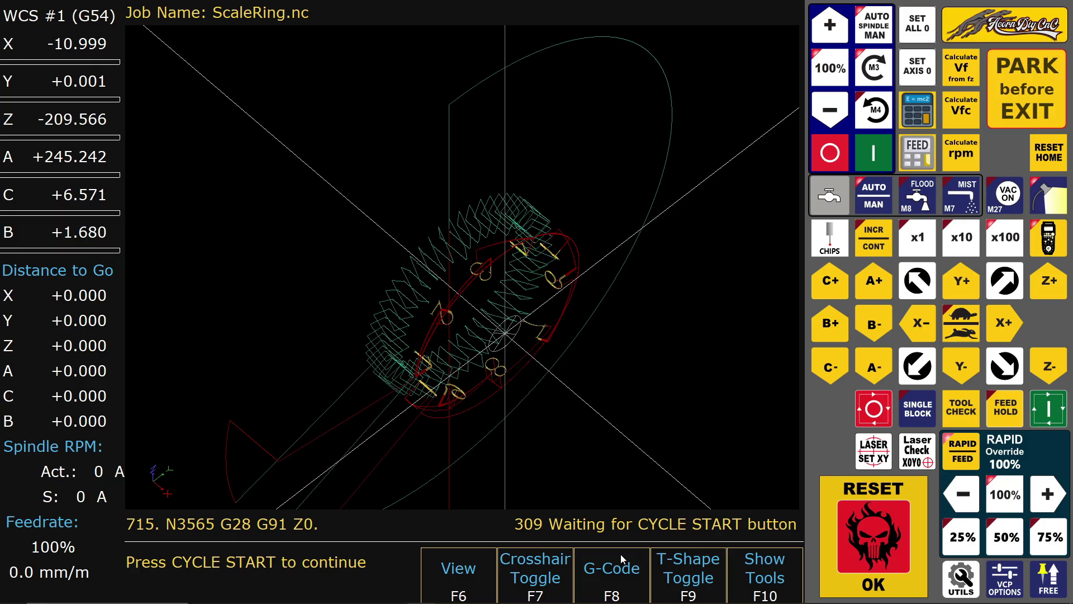
left_click(1048, 411)
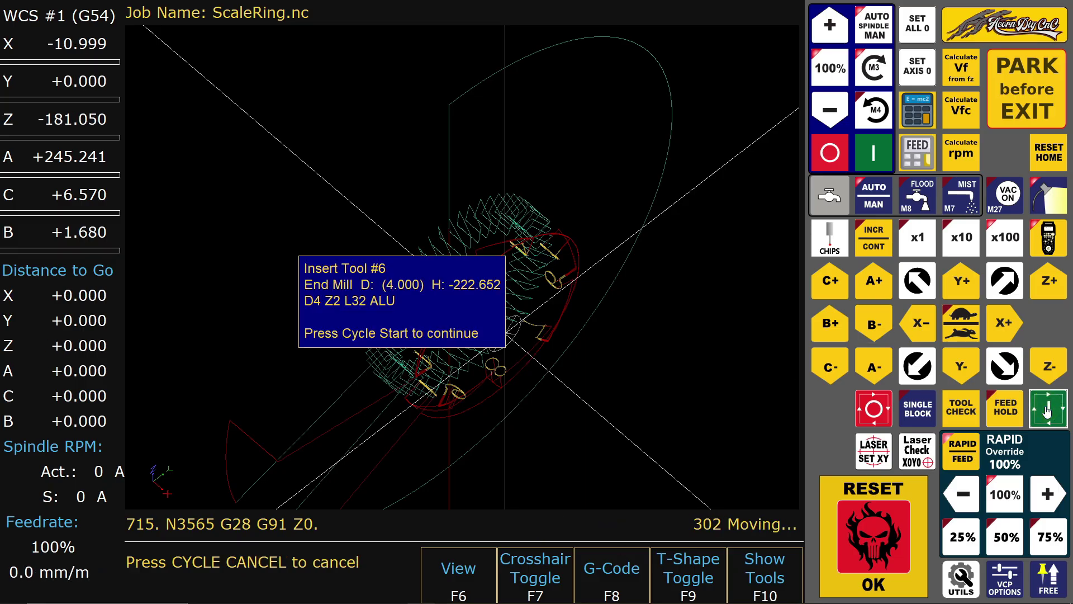
left_click(1048, 405)
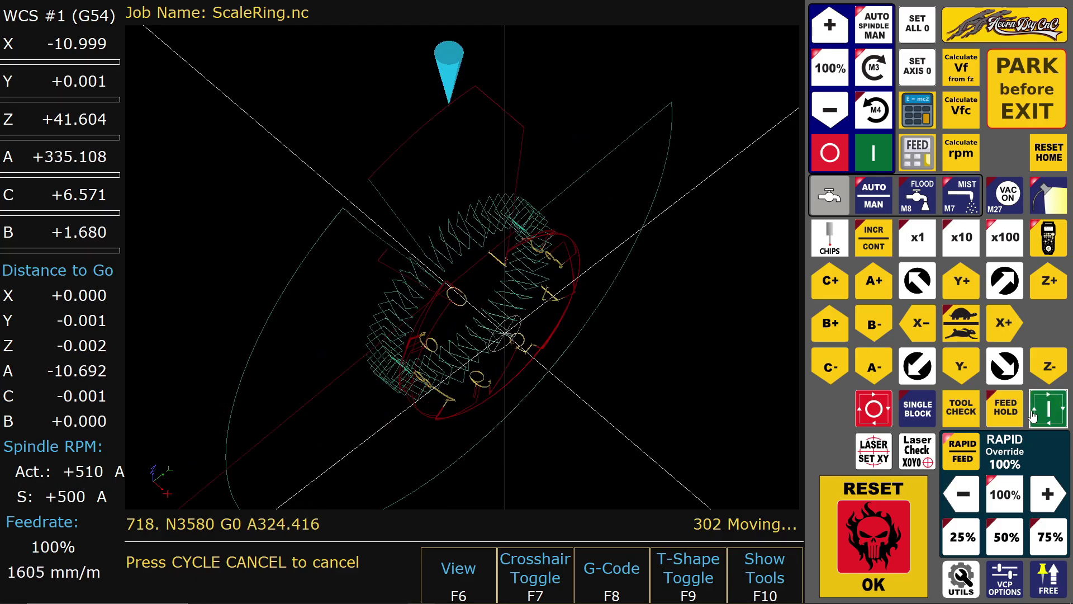
Examine the numeral engraving toolpath around the ring during the resumed run, close up and as a whole
scroll(553, 308, "up", 3)
mouse_move(573, 331)
left_mouse_down()
mouse_move(575, 313)
mouse_move(561, 350)
mouse_move(559, 326)
left_mouse_up()
mouse_move(559, 326)
right_mouse_down()
mouse_move(547, 306)
mouse_move(579, 329)
mouse_move(561, 330)
right_mouse_up()
scroll(489, 293, "up", 10)
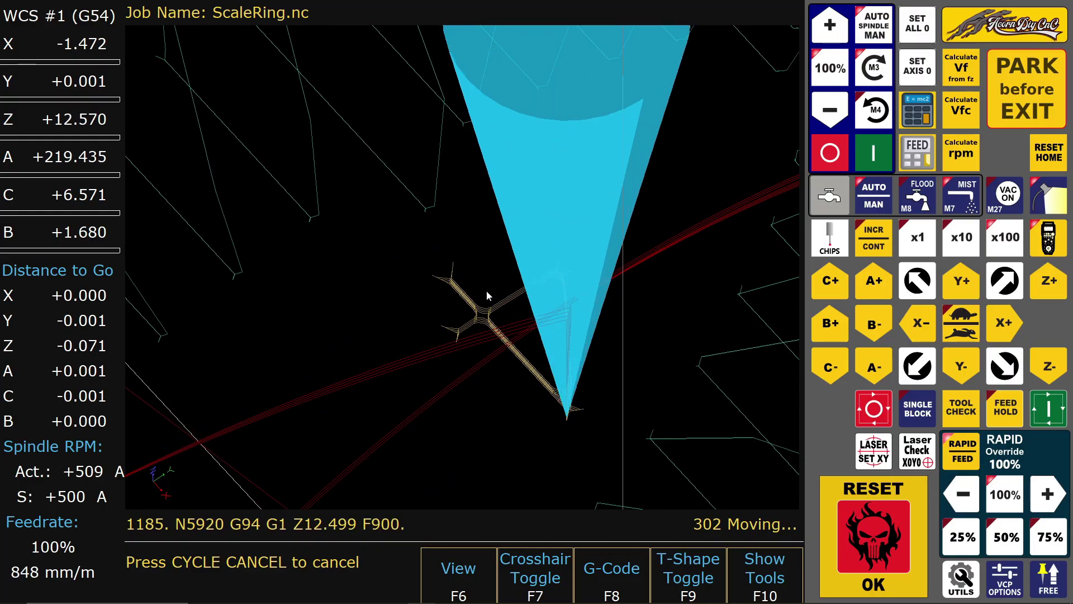
scroll(486, 290, "down", 10)
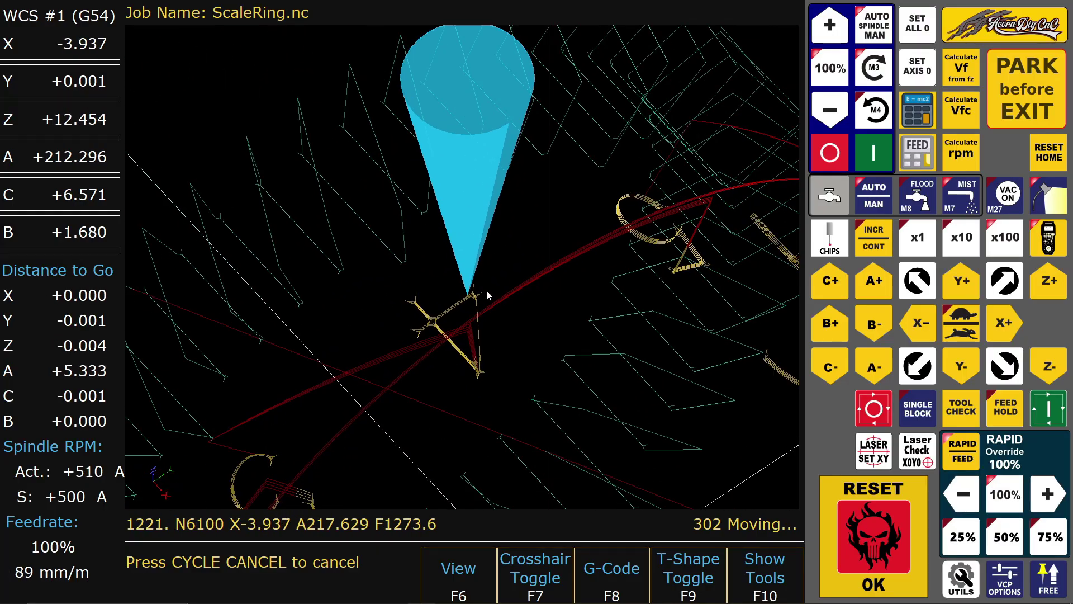
left_click_drag(512, 323, 527, 296)
scroll(467, 191, "up", 3)
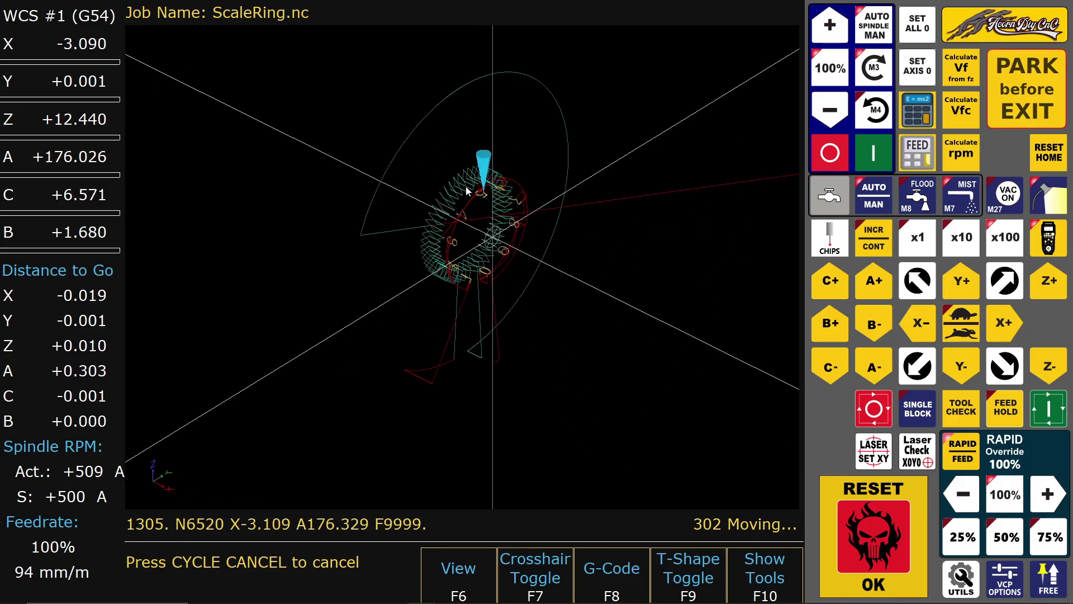
scroll(467, 191, "up", 3)
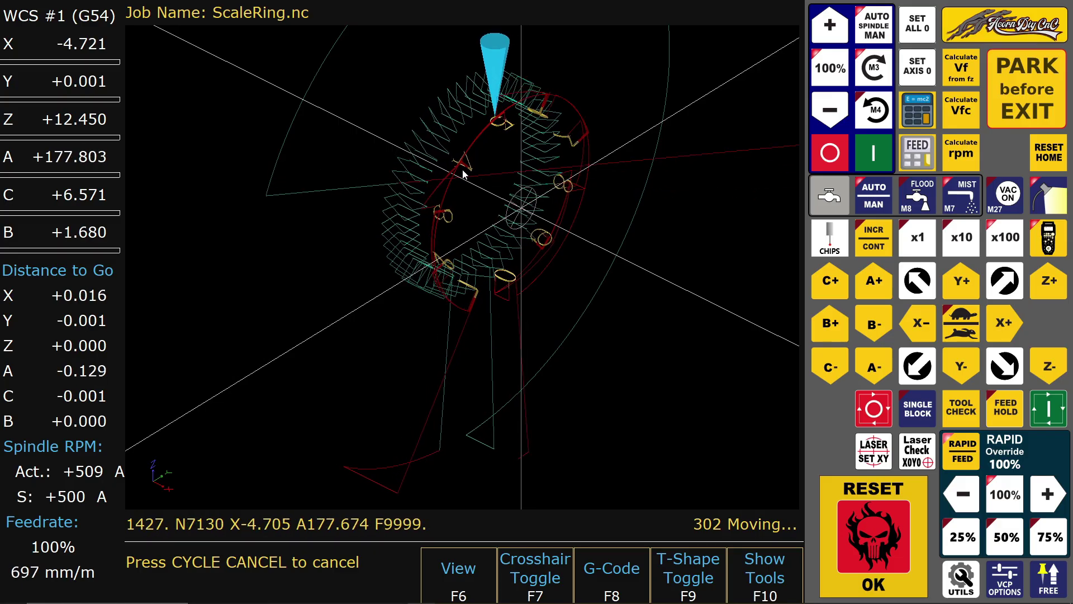
left_click(470, 159)
left_click_drag(469, 159, 455, 300)
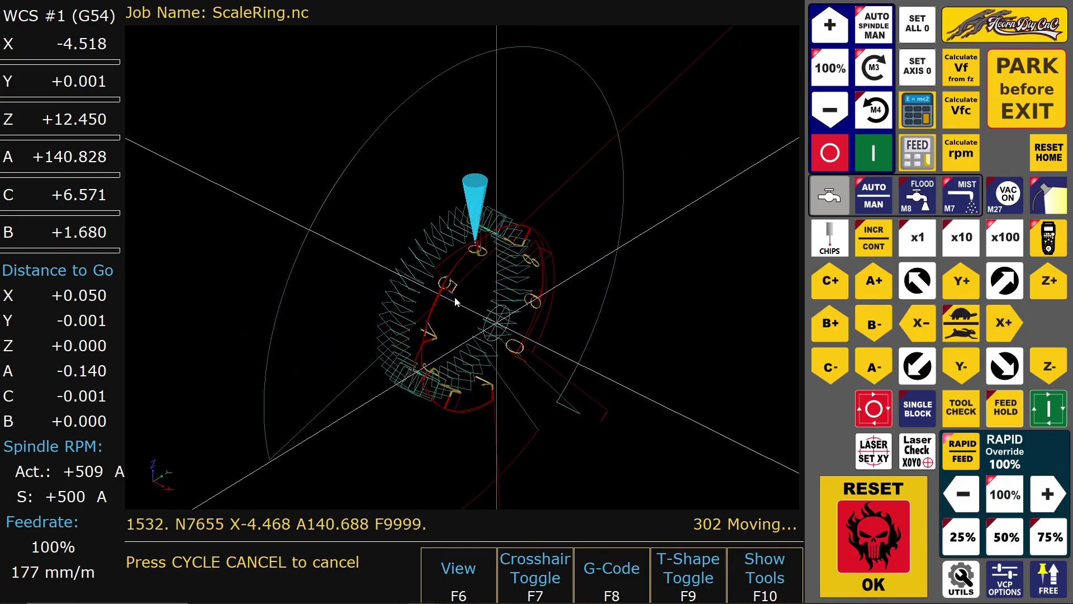
Follow the tool engraving the ring numerals in the run-time 3D graphics, close up and zoomed out, until the run ends
scroll(453, 302, "up", 2)
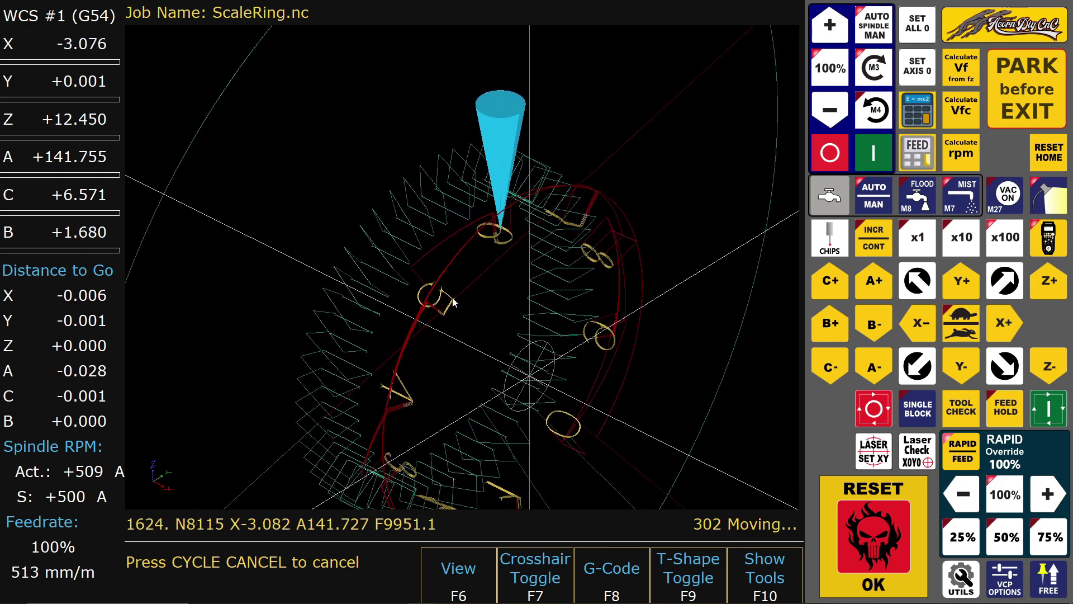
scroll(454, 302, "down", 1)
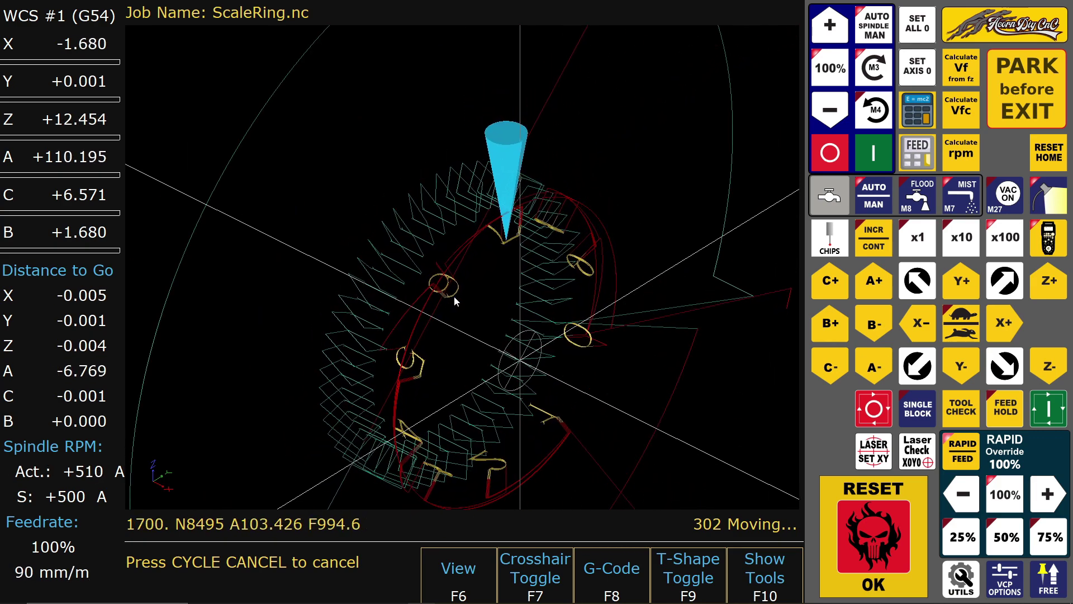
scroll(494, 229, "up", 4)
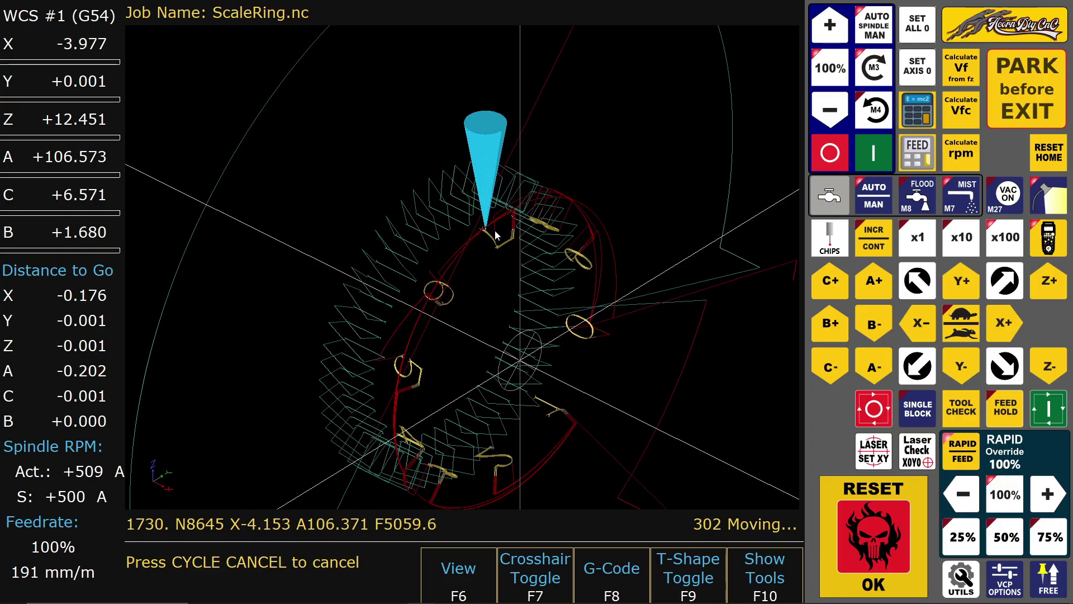
scroll(495, 230, "up", 3)
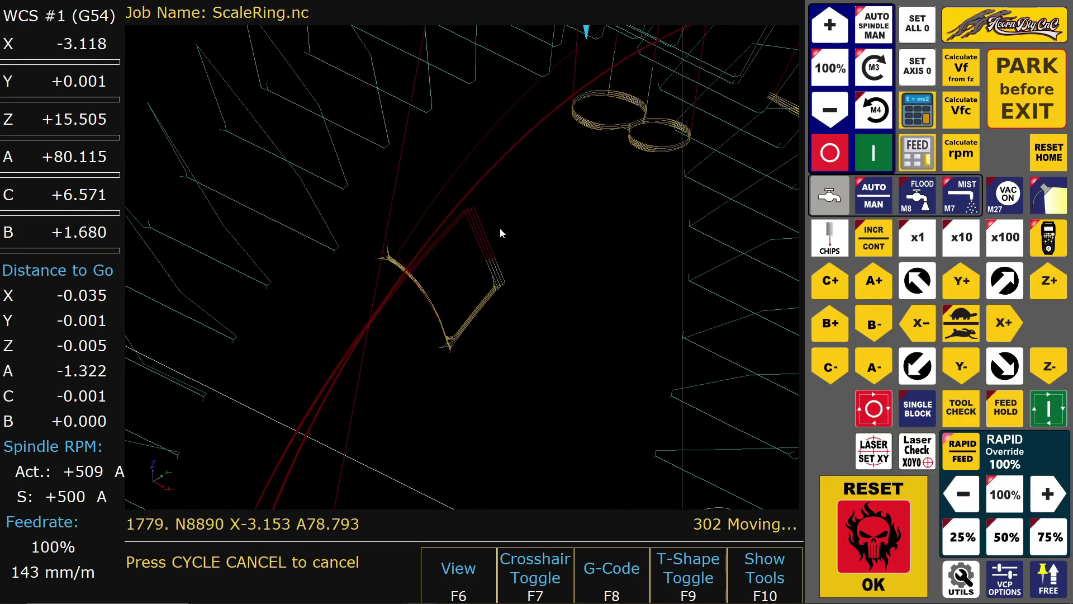
left_click_drag(516, 216, 475, 354)
scroll(476, 353, "up", 3)
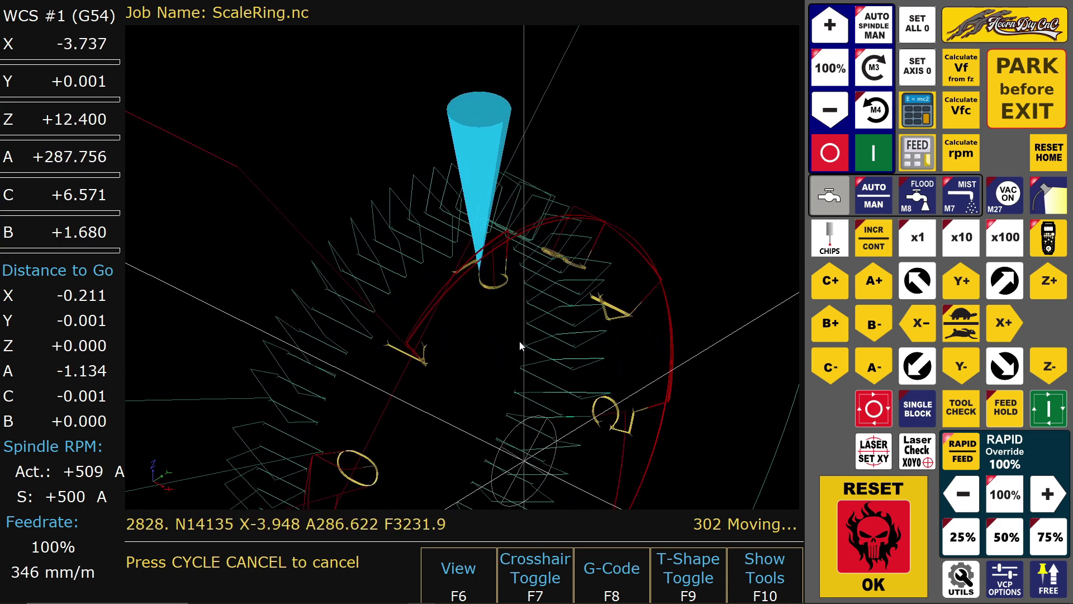
left_click_drag(519, 341, 504, 333)
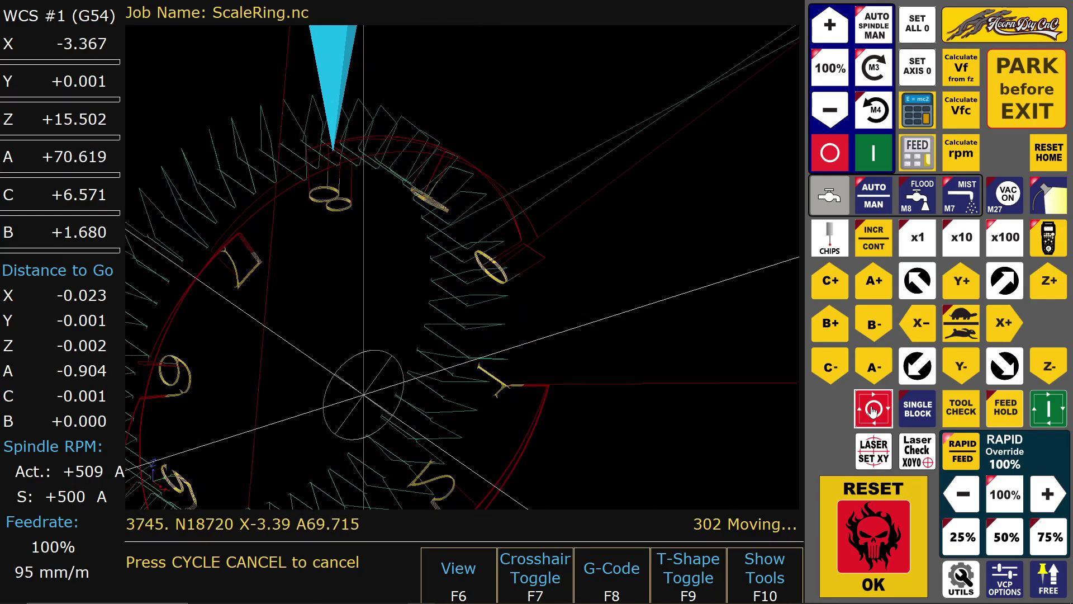
scroll(640, 361, "down", 3)
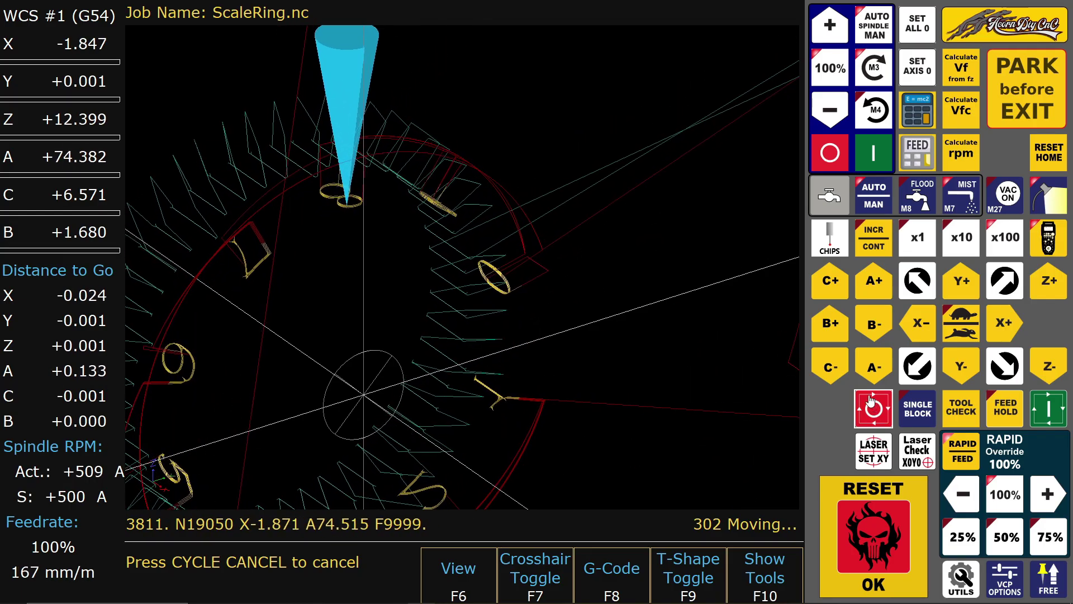
scroll(637, 359, "down", 2)
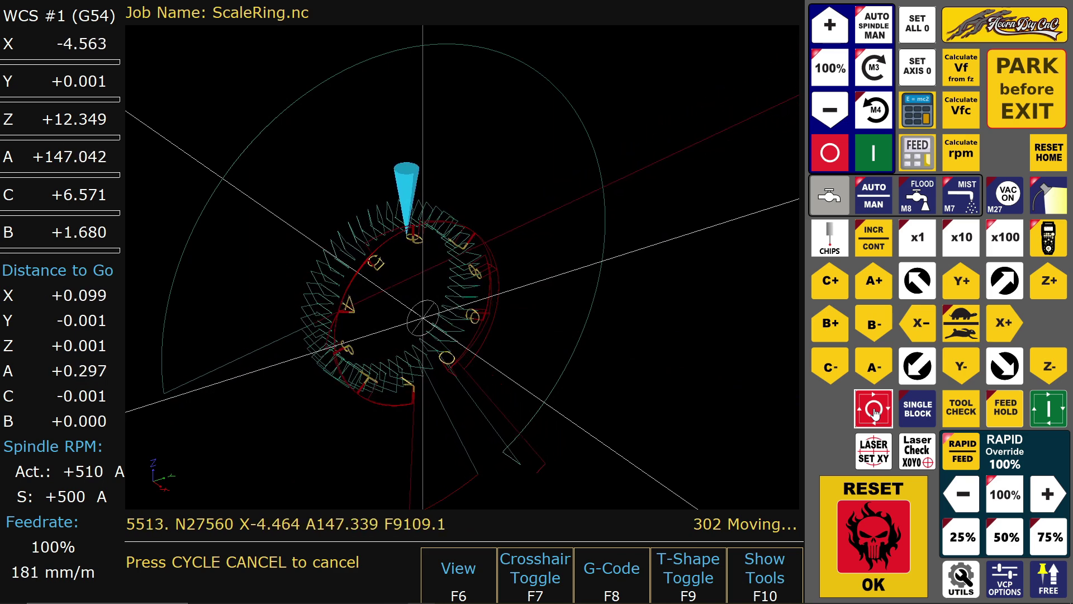
left_click(874, 408)
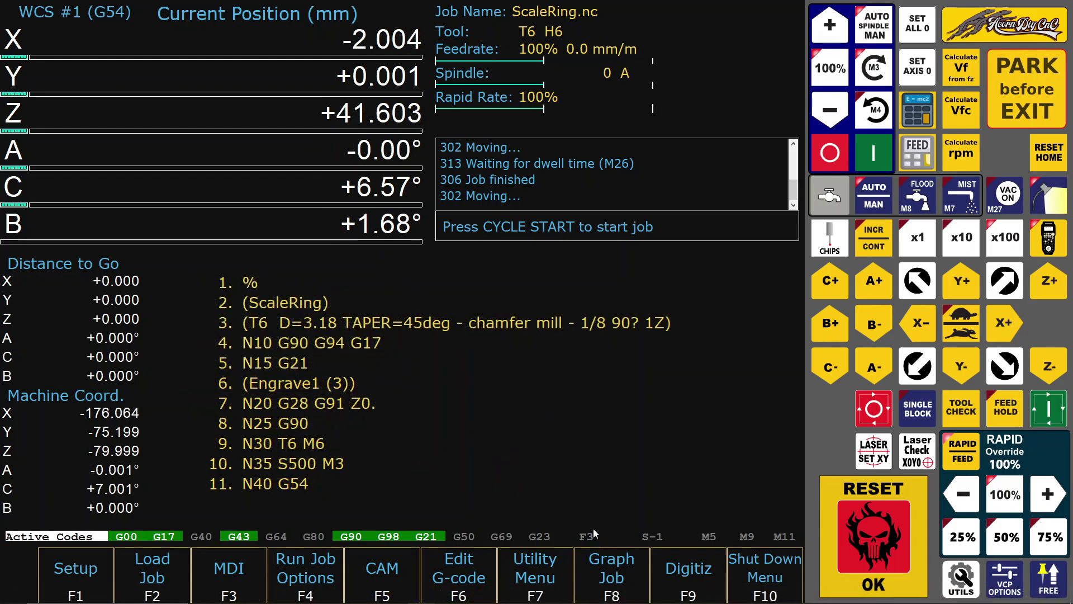
Graph the ScaleRing.nc job in 3D, and review and save its G-code graphics display options
left_click(599, 579)
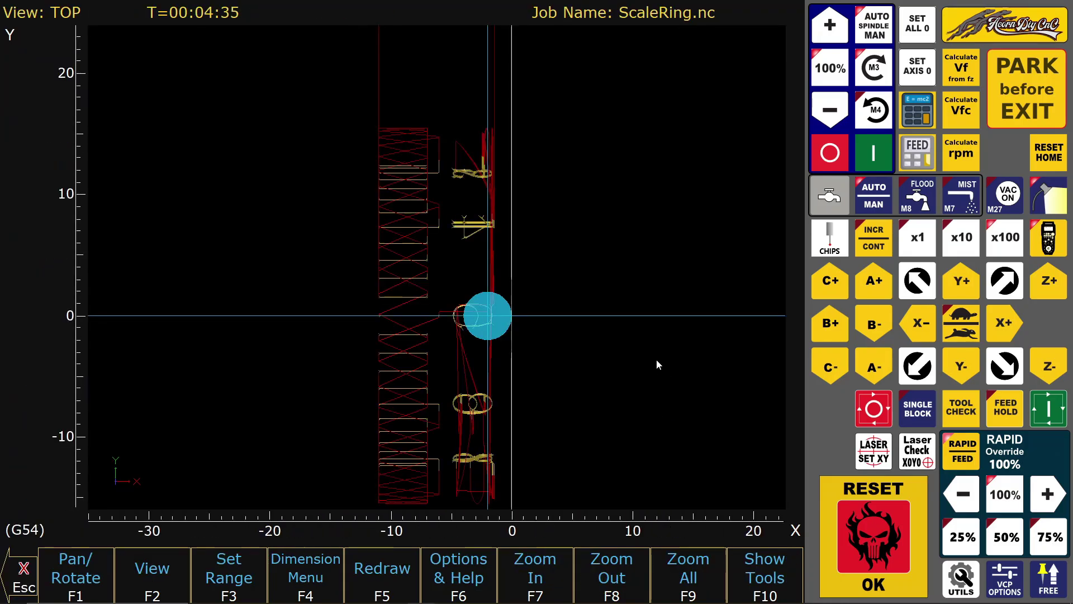
left_click_drag(636, 391, 616, 362)
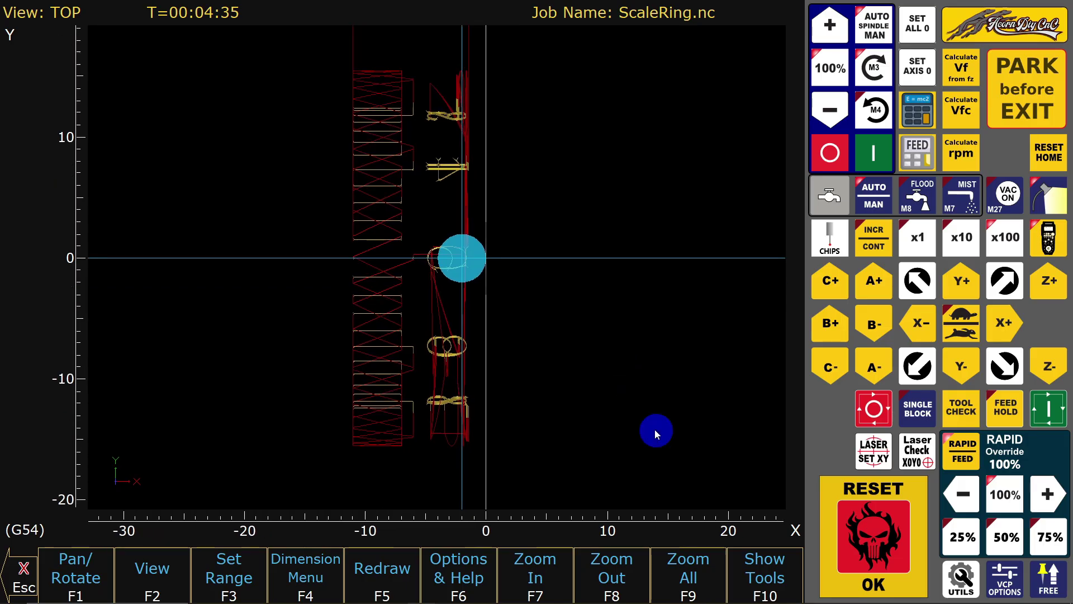
left_click_drag(655, 430, 576, 381)
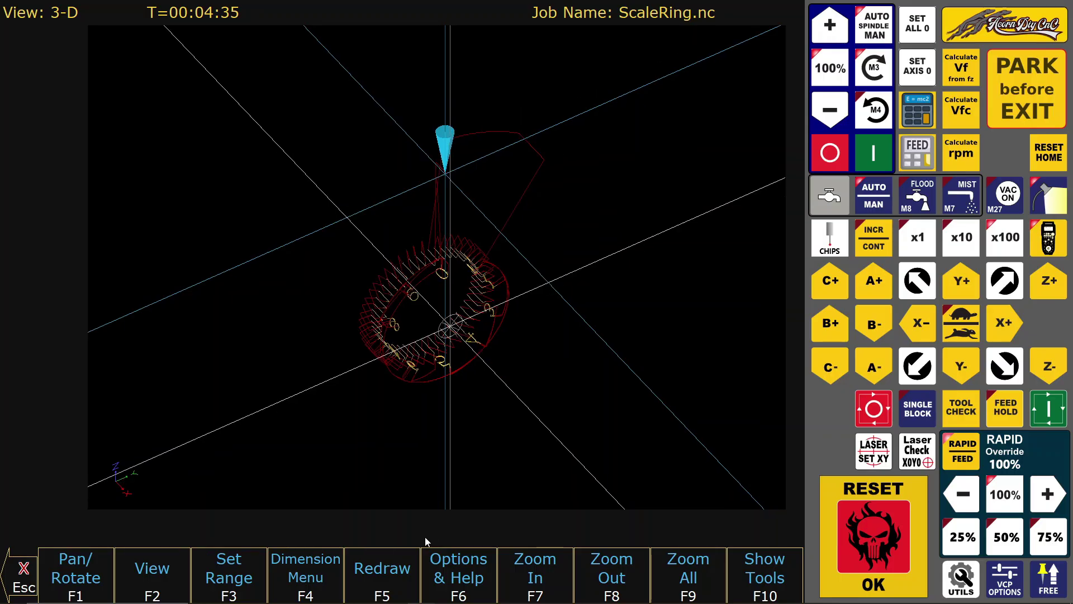
left_click(455, 572)
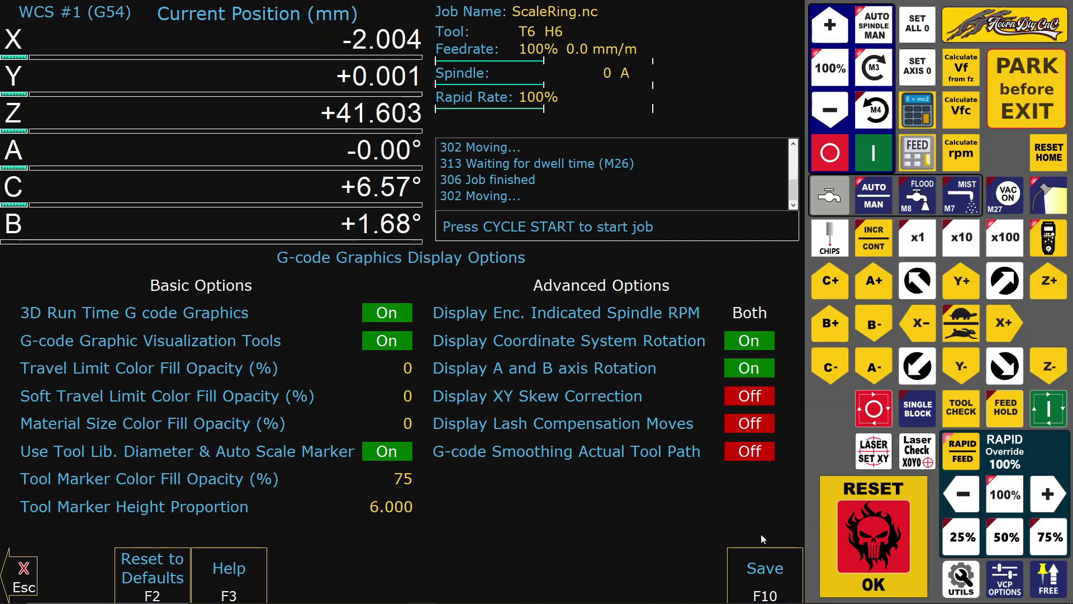
left_click(769, 586)
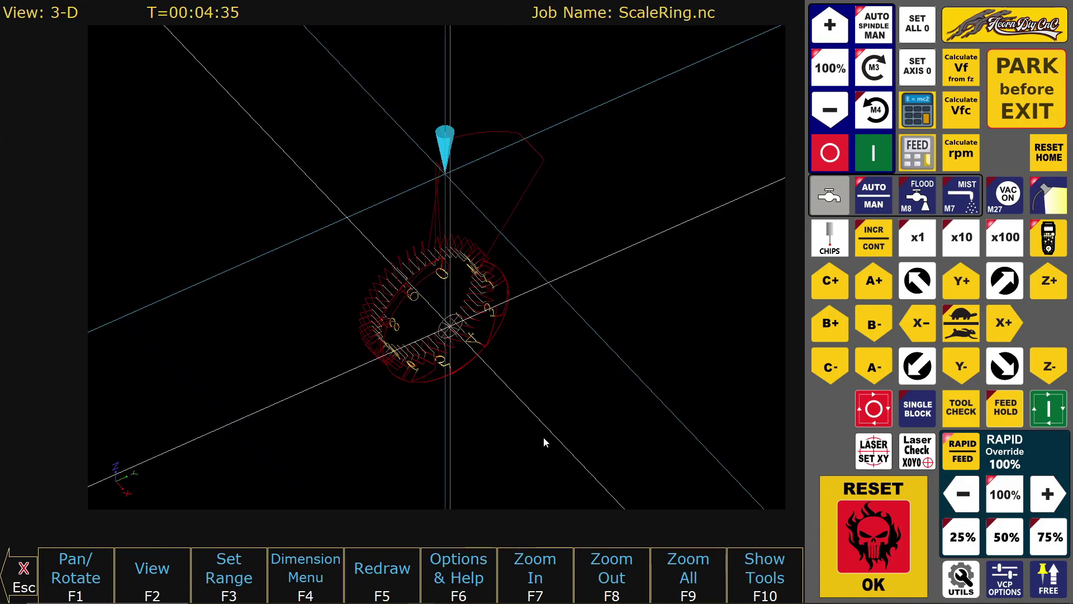
Inspect the graphed ScaleRing.nc toolpath in 3D at different distances and from another angle
scroll(540, 374, "up", 5)
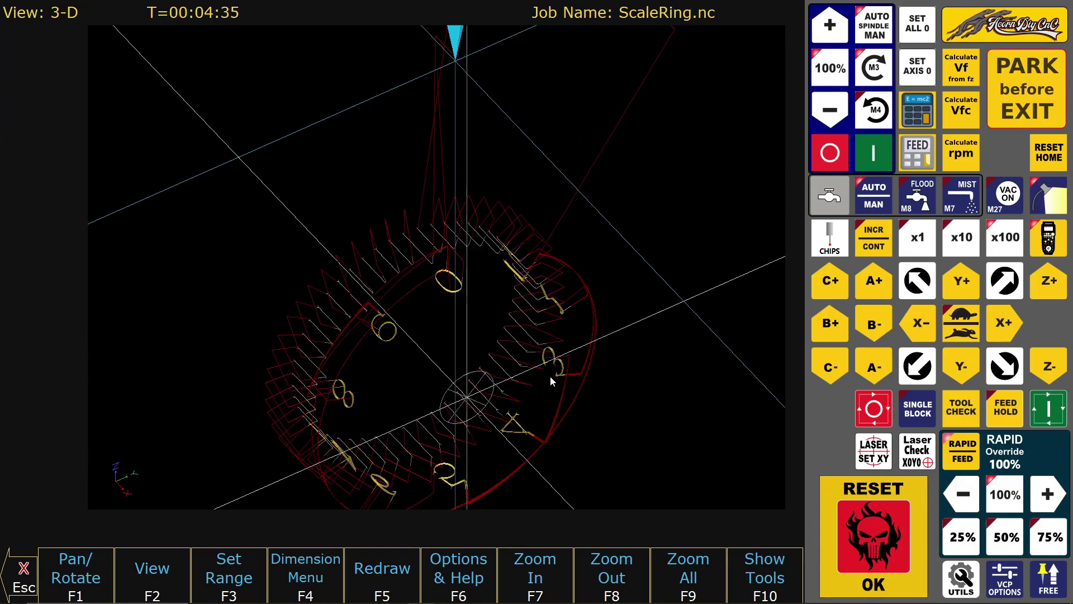
scroll(549, 374, "down", 8)
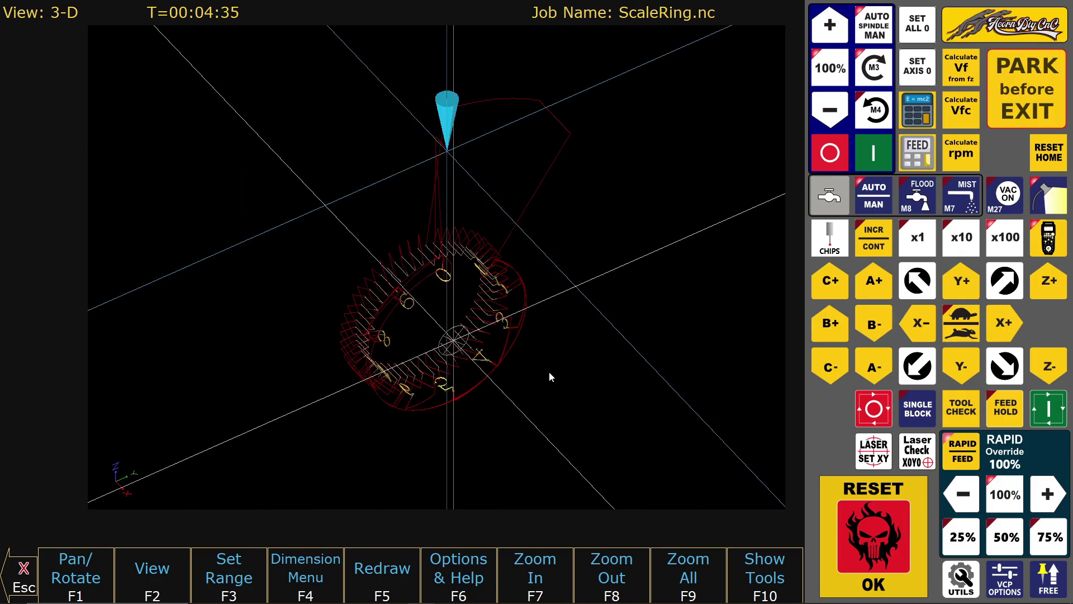
left_click_drag(552, 374, 422, 277)
right_click_drag(525, 319, 550, 299)
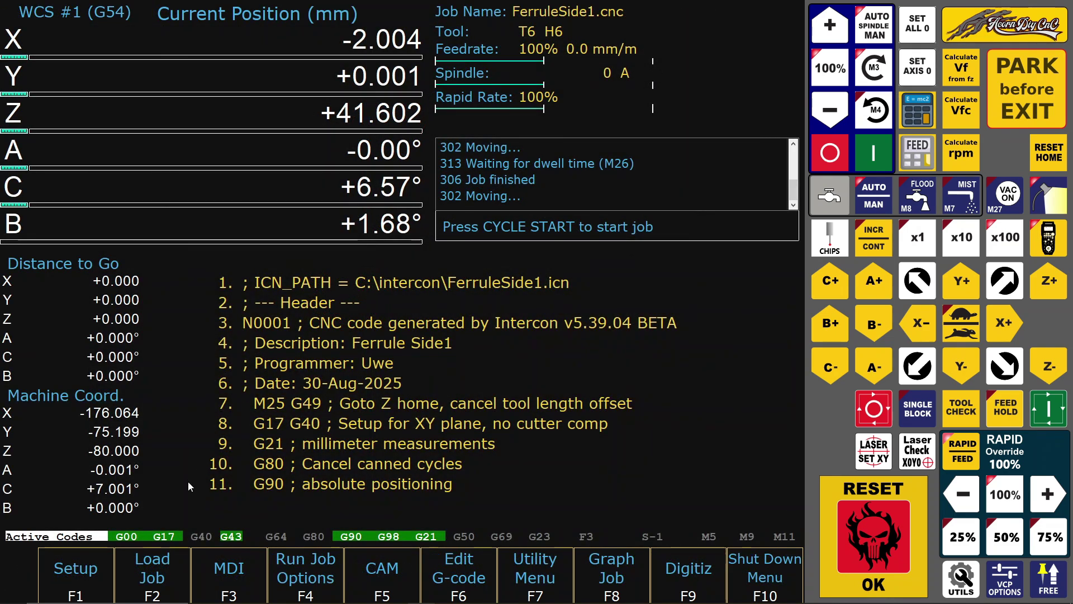
Open the FerruleSide1 part in Intercon Mill and check the coordinates of its Material Size operation, accepting them as they are
left_click(378, 571)
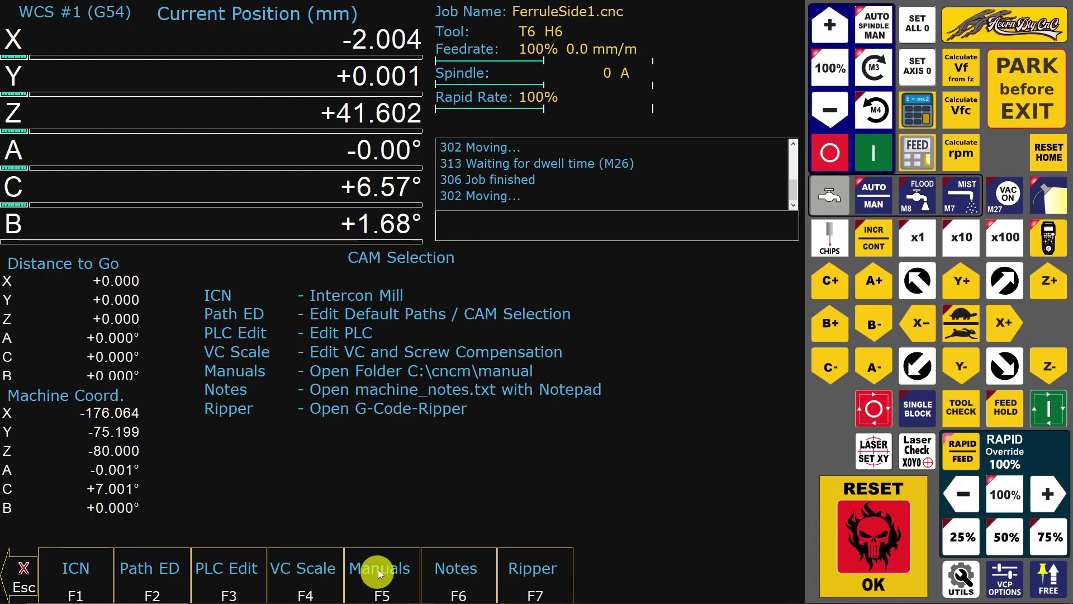
left_click(98, 576)
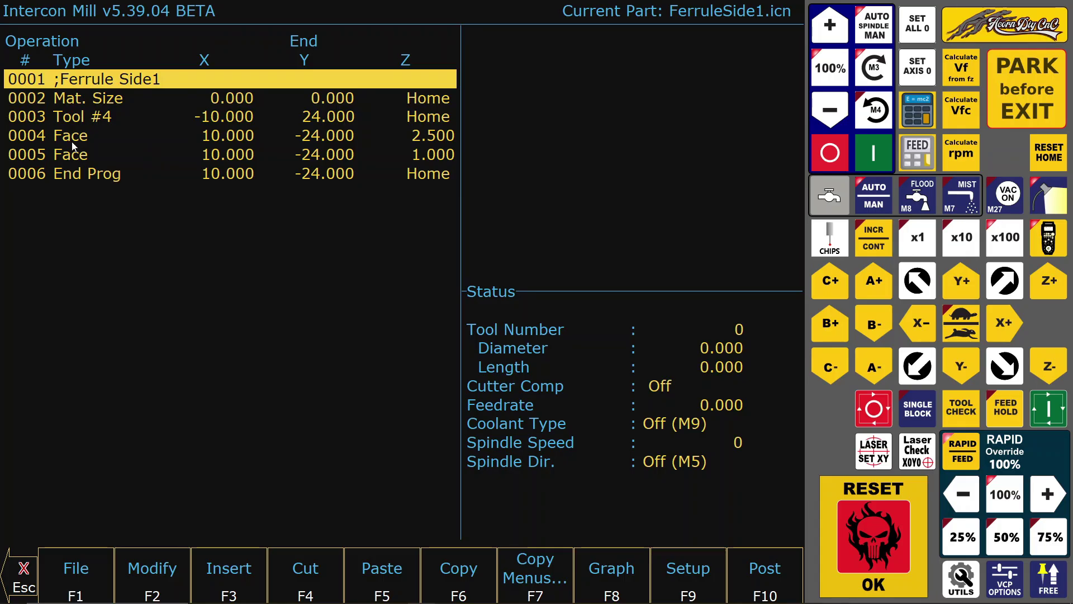
left_click(91, 98)
left_click(95, 98)
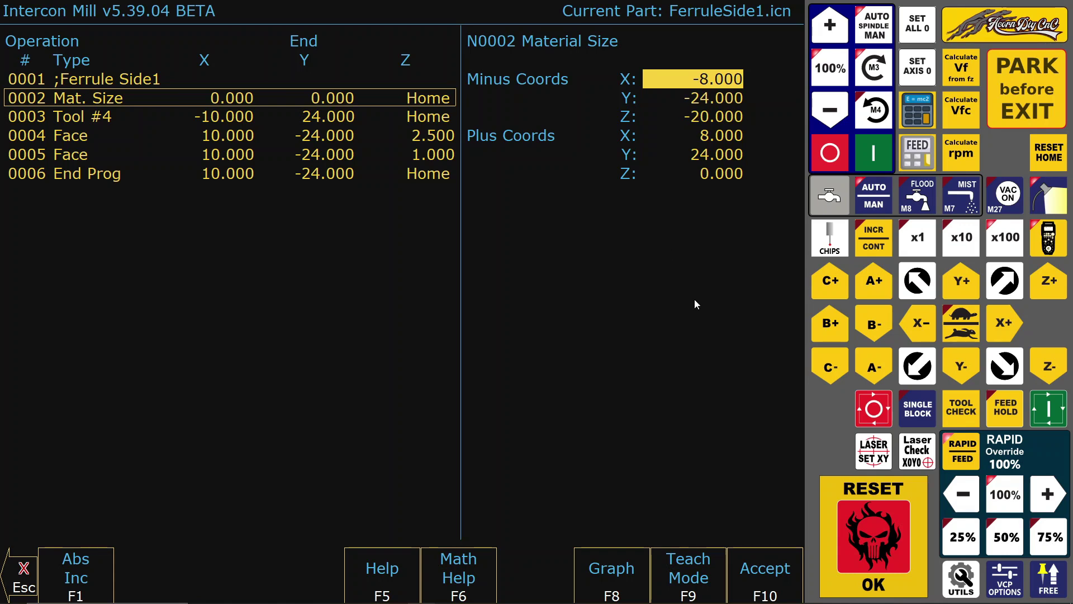
left_click(751, 564)
Graph the FerruleSide1 part and examine its material block, facing toolpath and surrounding travel limits in 3D
left_click(618, 576)
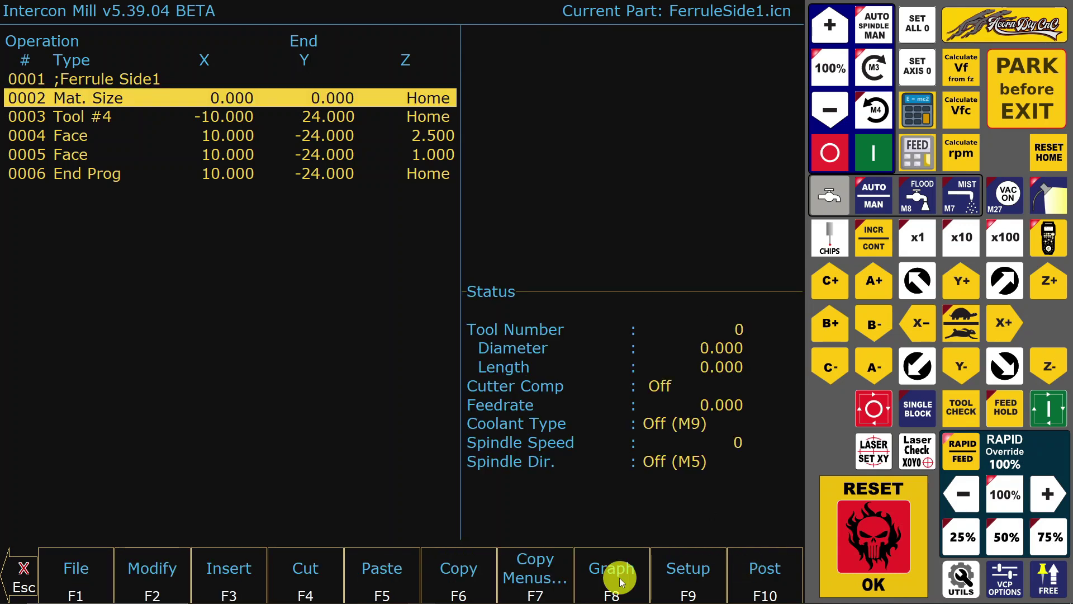
left_click(685, 435)
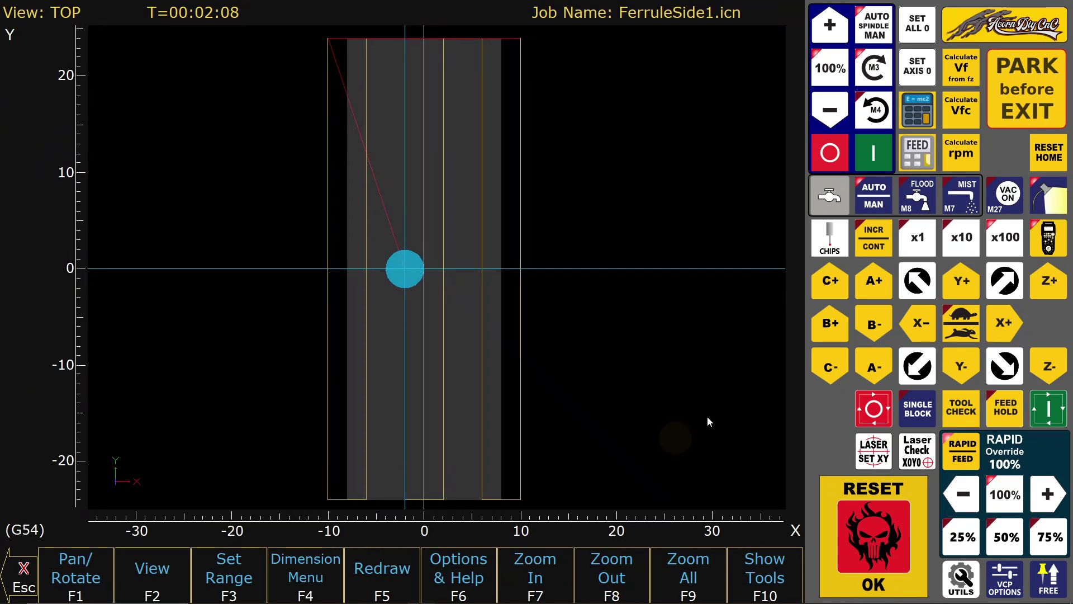
mouse_move(697, 446)
left_mouse_down()
mouse_move(663, 401)
mouse_move(662, 378)
left_mouse_up()
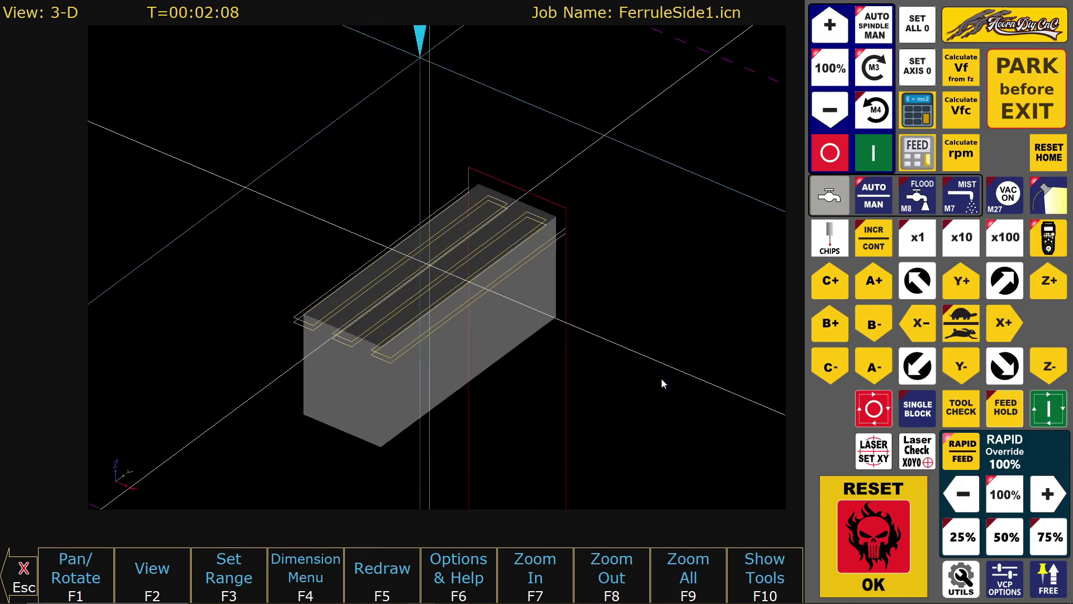
left_click(564, 427)
mouse_move(563, 431)
left_mouse_down()
mouse_move(591, 395)
mouse_move(621, 397)
mouse_move(608, 415)
mouse_move(573, 422)
mouse_move(530, 404)
mouse_move(571, 433)
mouse_move(568, 457)
mouse_move(576, 413)
left_mouse_up()
scroll(575, 410, "down", 3)
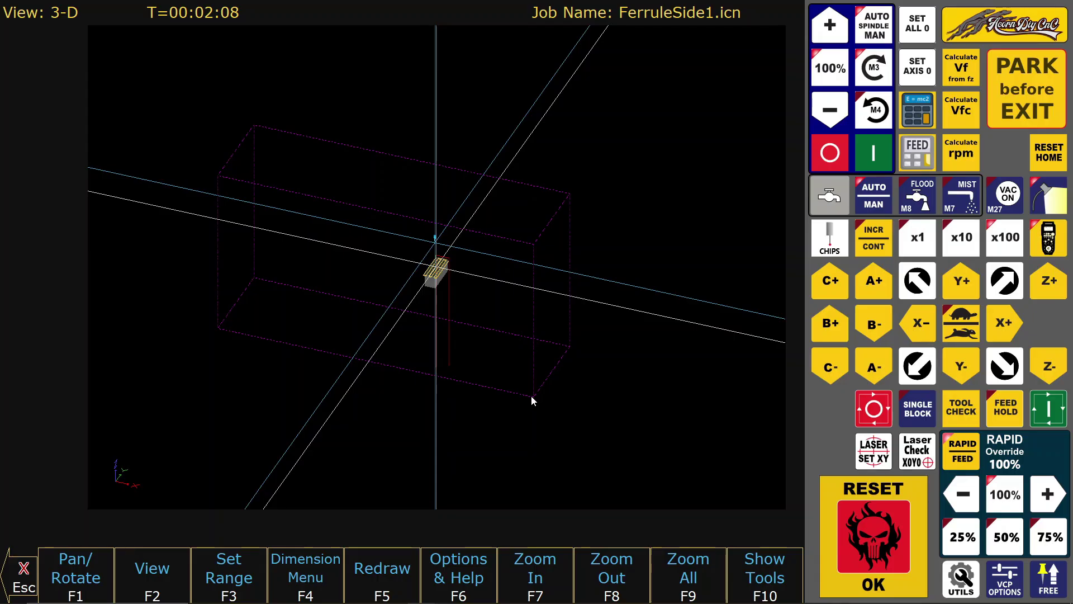
mouse_move(615, 412)
left_mouse_down()
mouse_move(591, 369)
mouse_move(544, 412)
mouse_move(531, 381)
mouse_move(552, 368)
mouse_move(602, 405)
mouse_move(599, 446)
mouse_move(589, 441)
mouse_move(602, 374)
mouse_move(607, 391)
mouse_move(547, 423)
mouse_move(529, 449)
mouse_move(511, 427)
mouse_move(557, 441)
mouse_move(597, 401)
left_mouse_up()
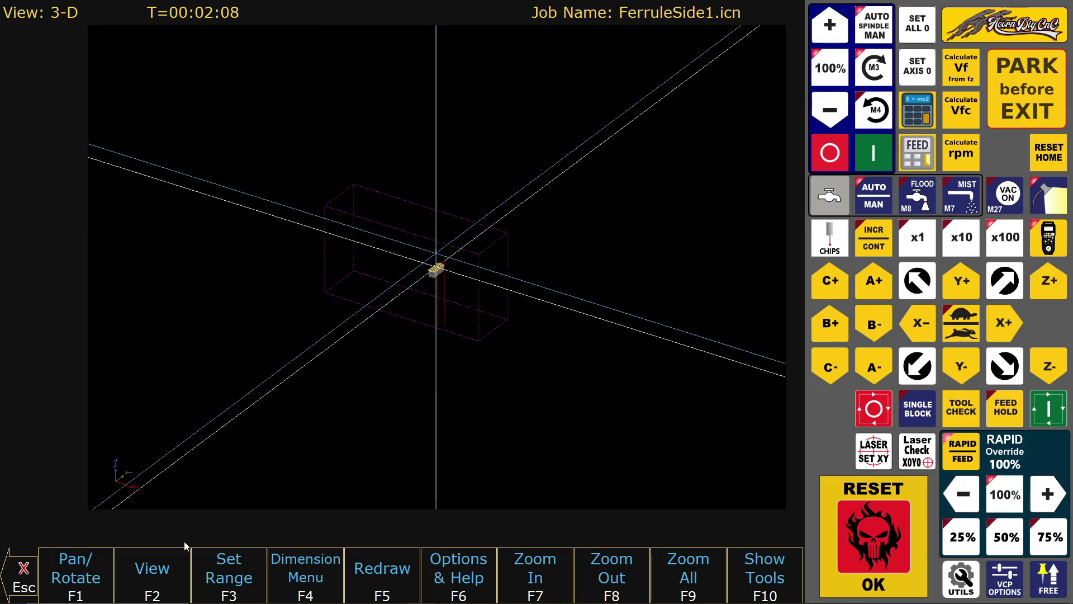
Post the FerruleSide1 part to the control and graph the posted job in a 3D view
left_click(19, 574)
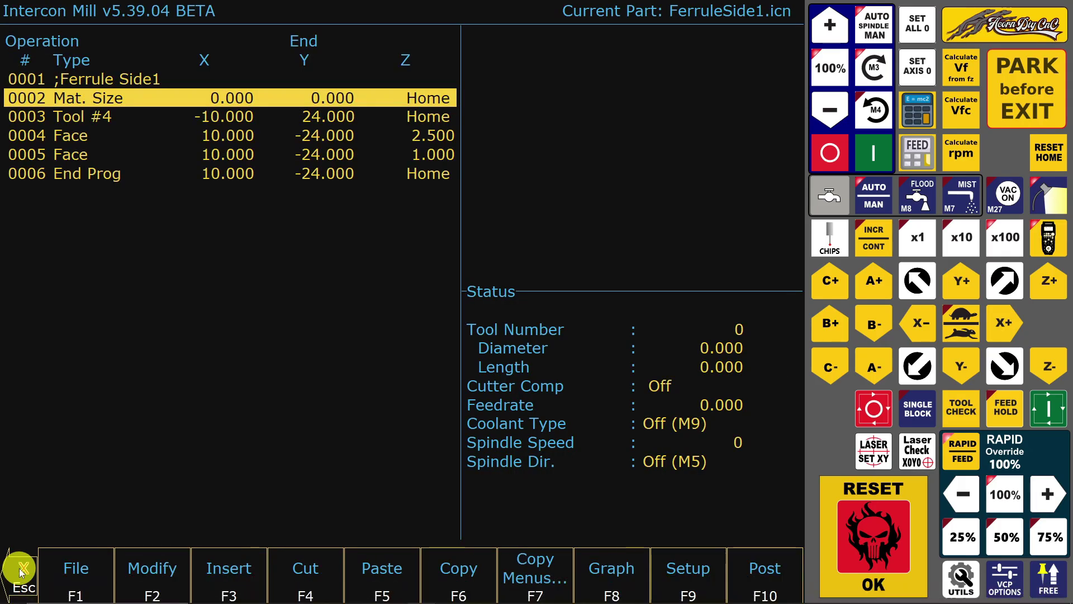
left_click(750, 569)
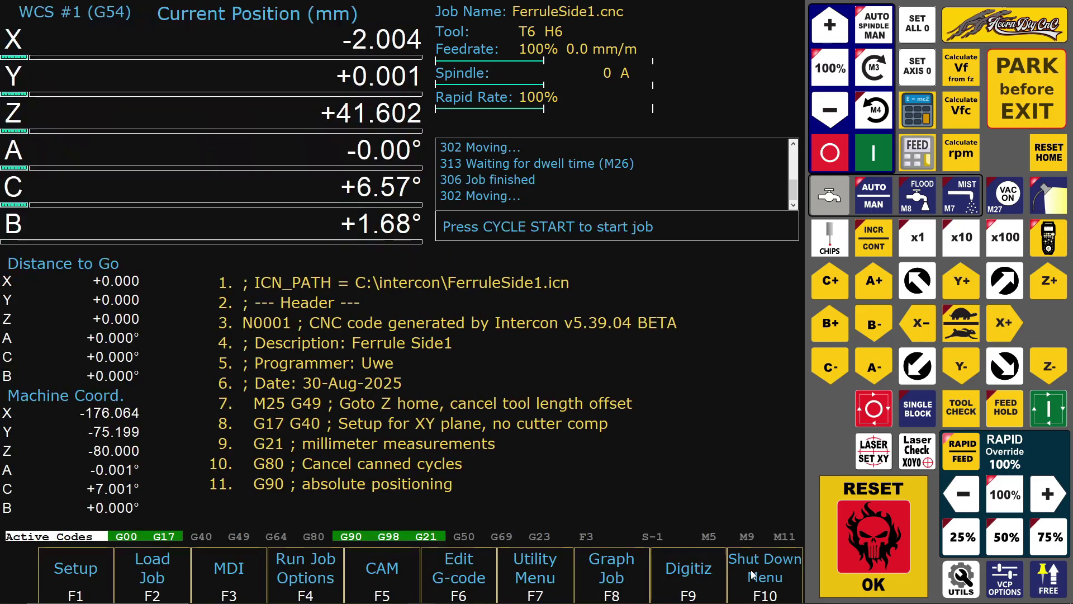
left_click(602, 573)
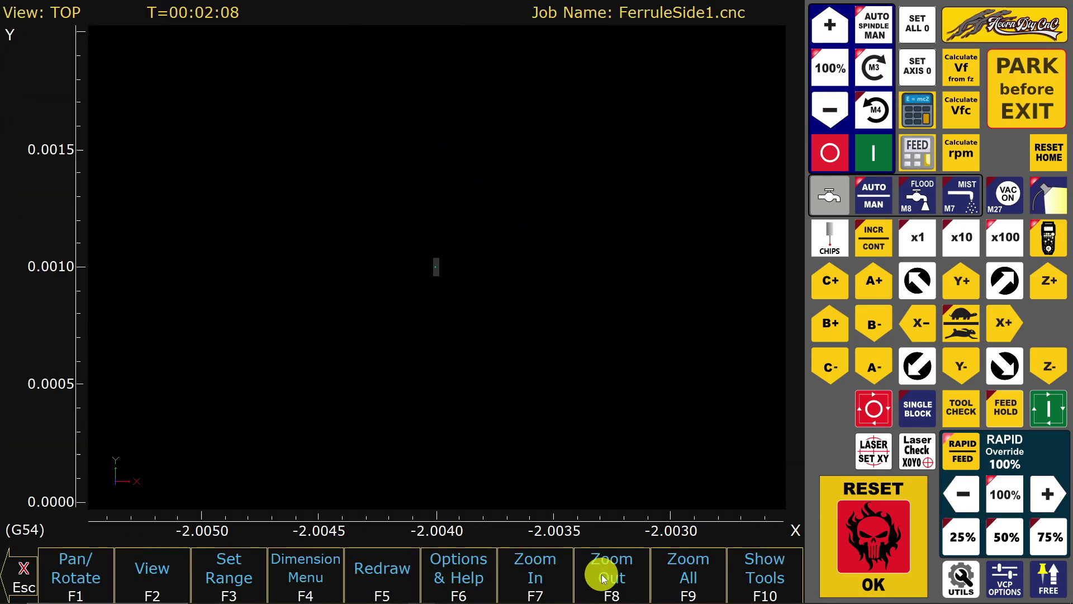
left_click_drag(589, 451, 571, 402)
scroll(569, 396, "down", 5)
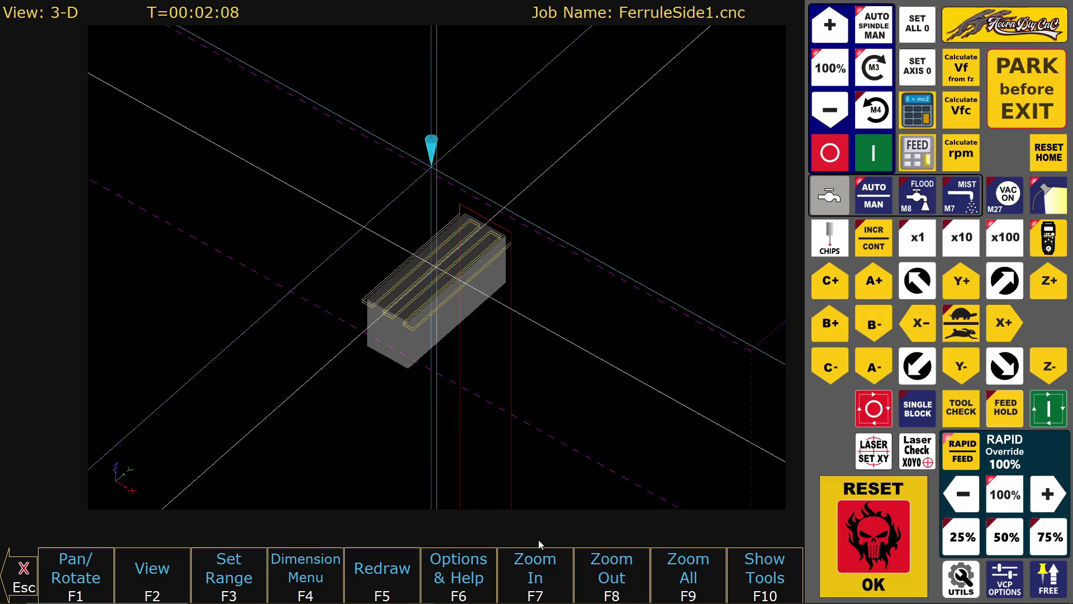
Set the Material Size Color Fill Opacity to 0 in the G-code graphics display options and save
left_click(457, 570)
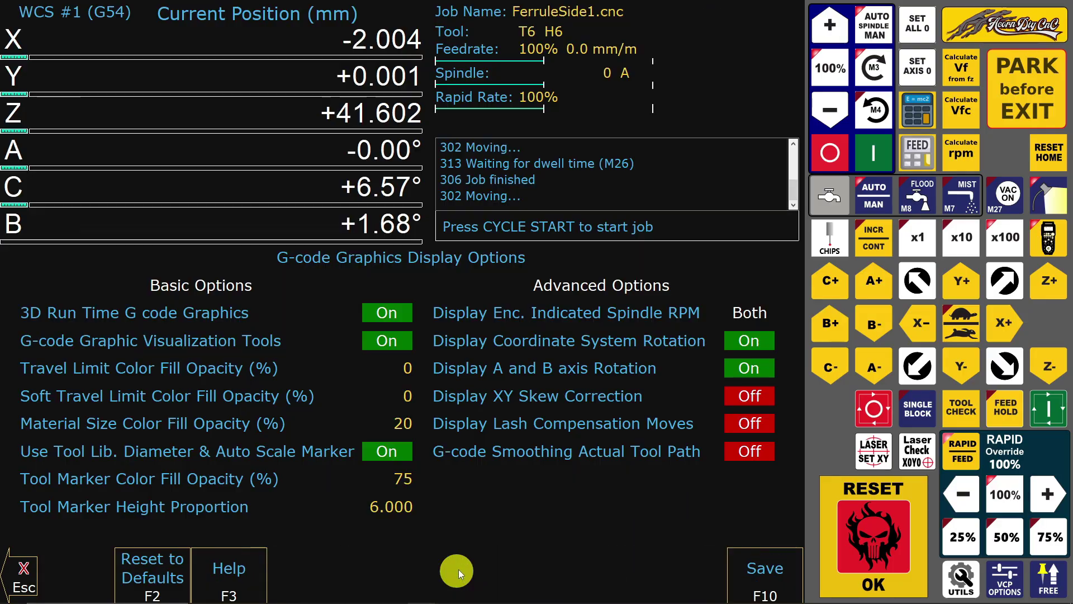
left_click(400, 426)
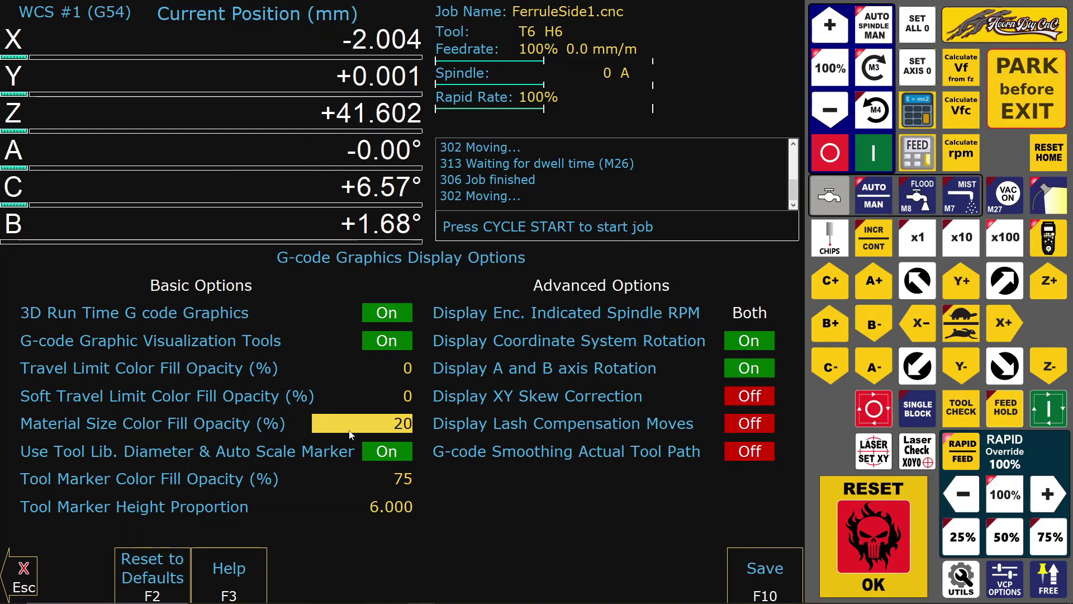
type("0")
key("Return")
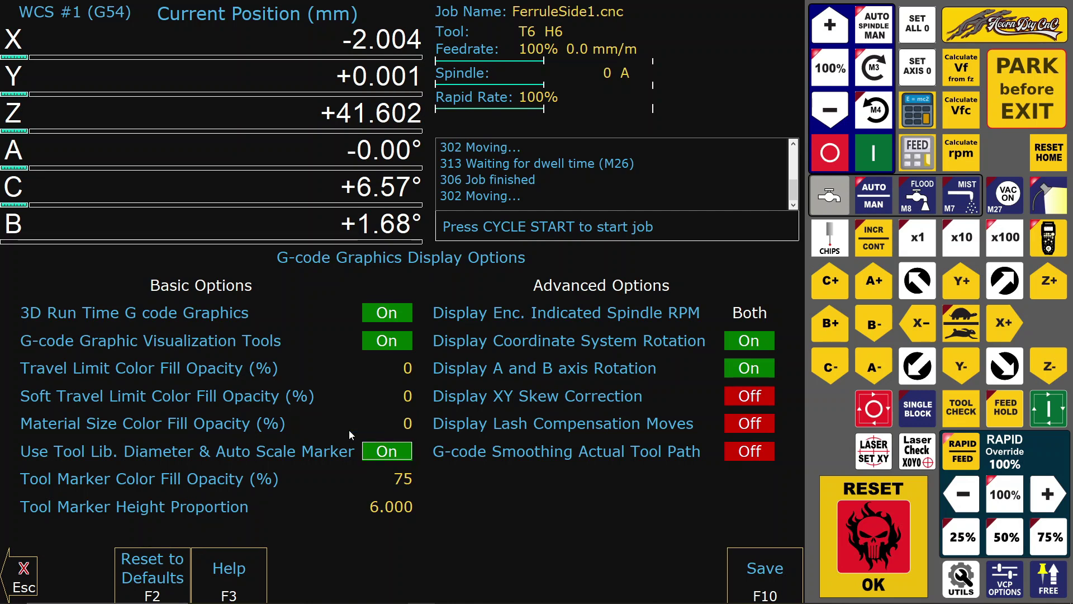
left_click(777, 578)
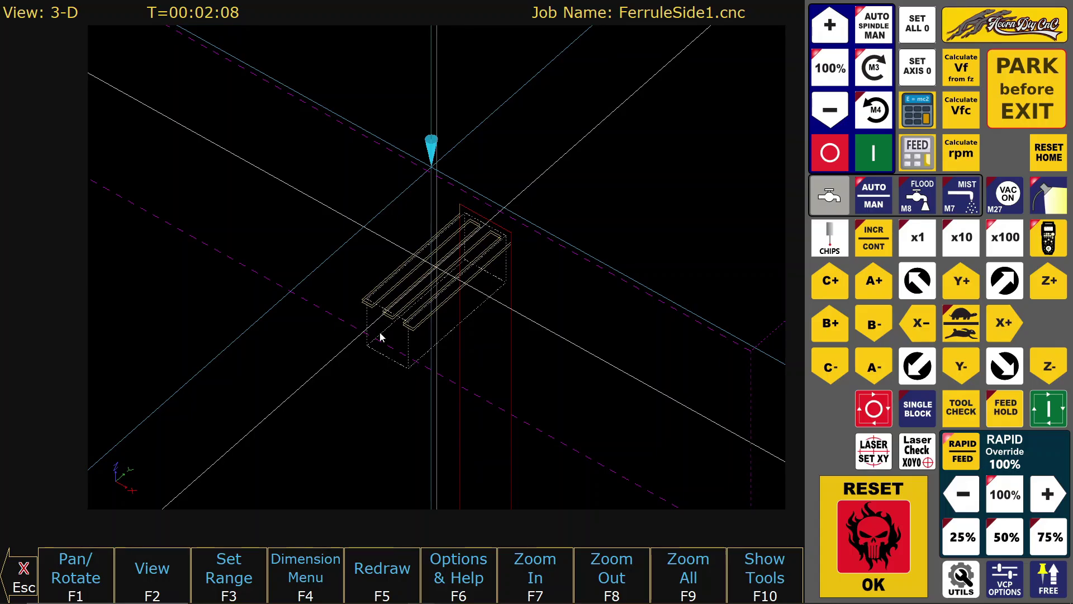
Set the Material Size Color Fill Opacity to 12, save the graphics options, and check the FerruleSide1 block in 3D
left_click(460, 573)
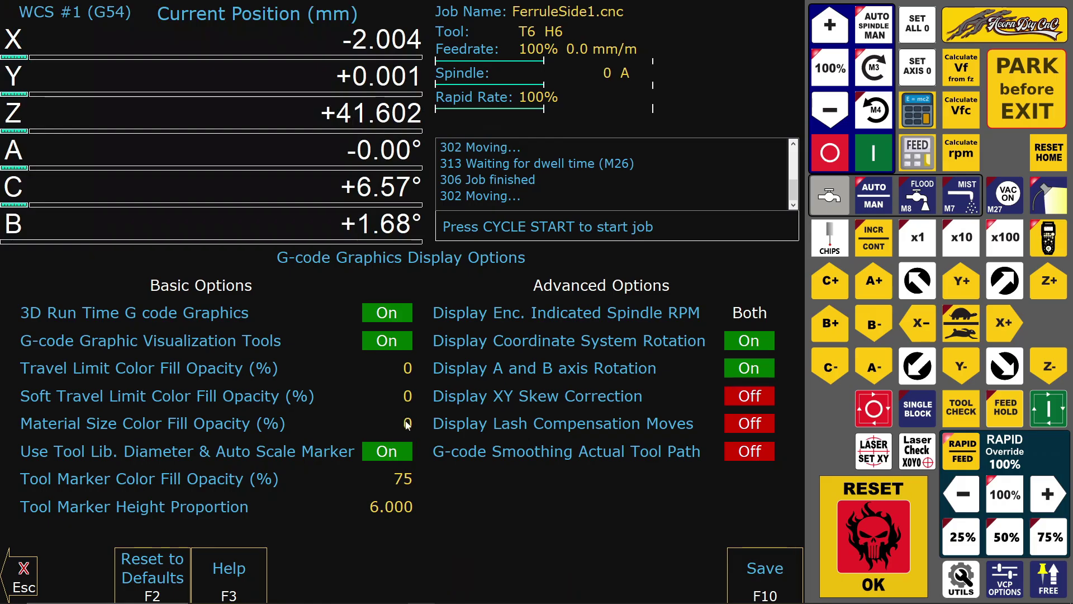
left_click(406, 425)
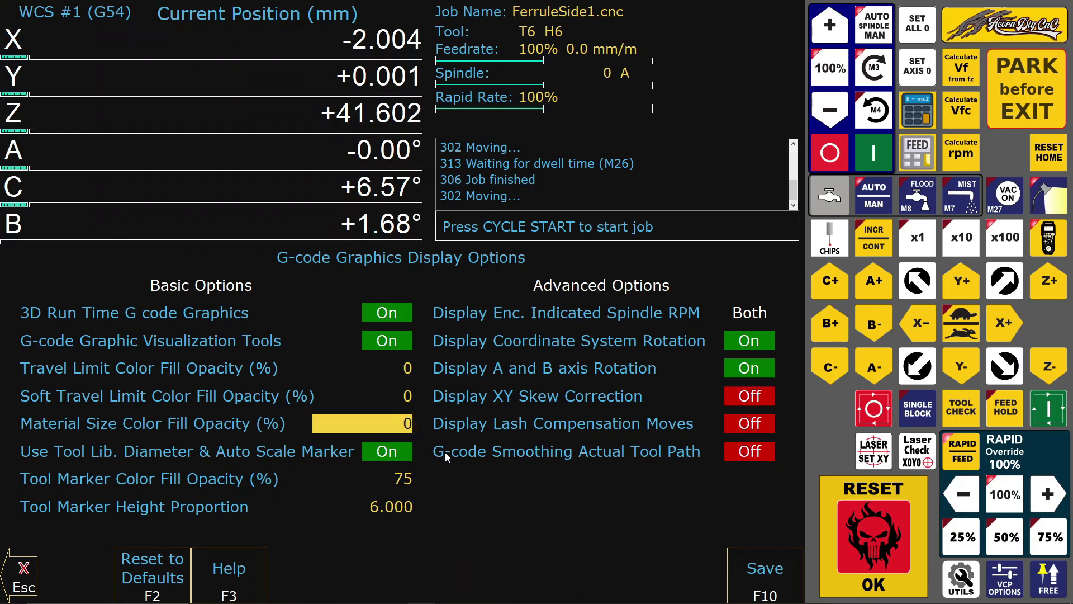
type("12")
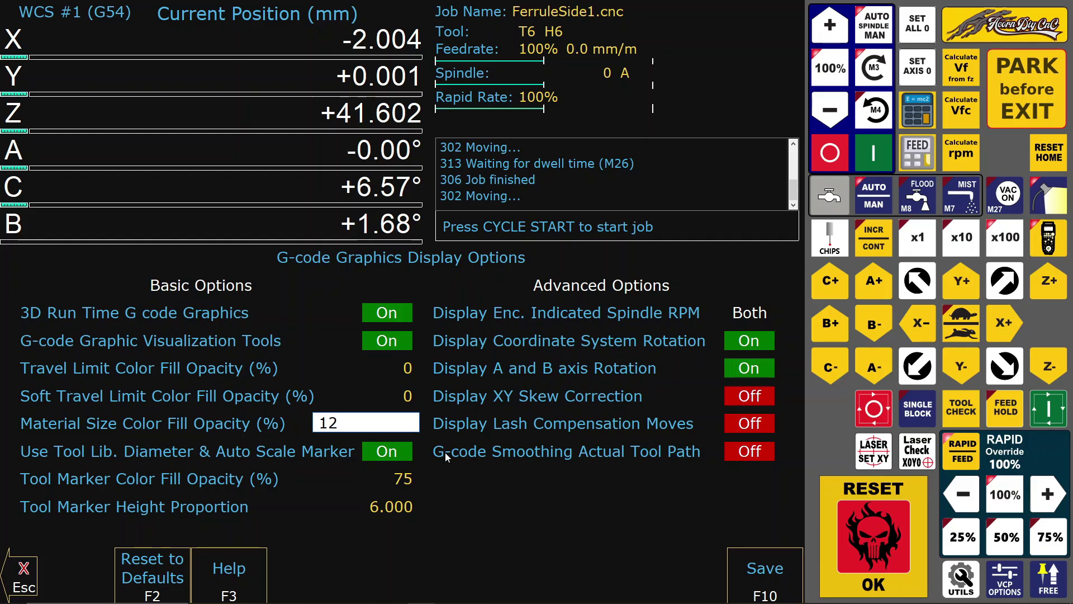
key("Return")
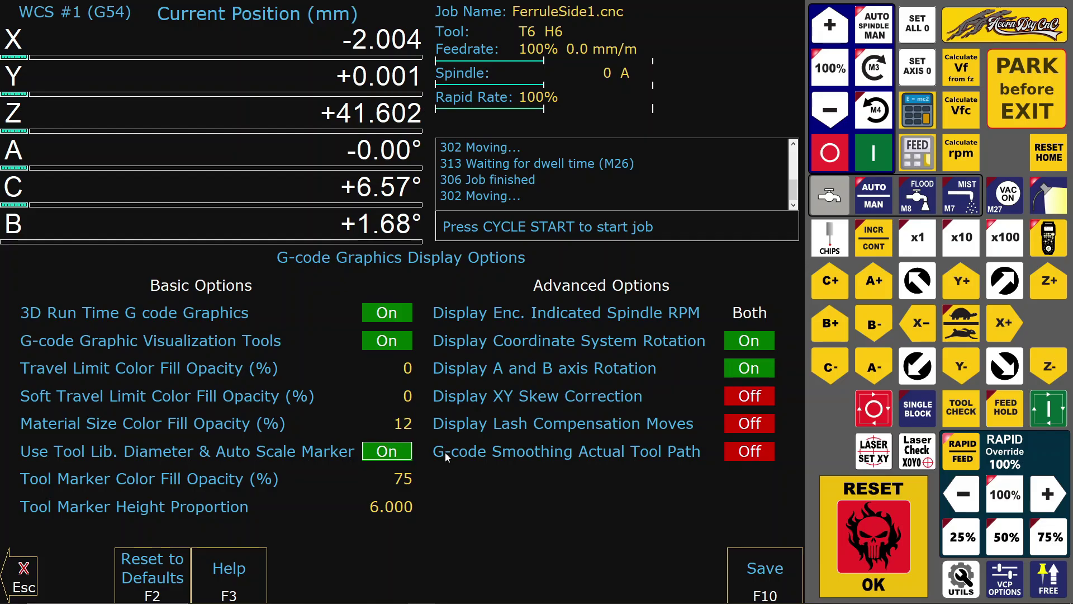
left_click(760, 570)
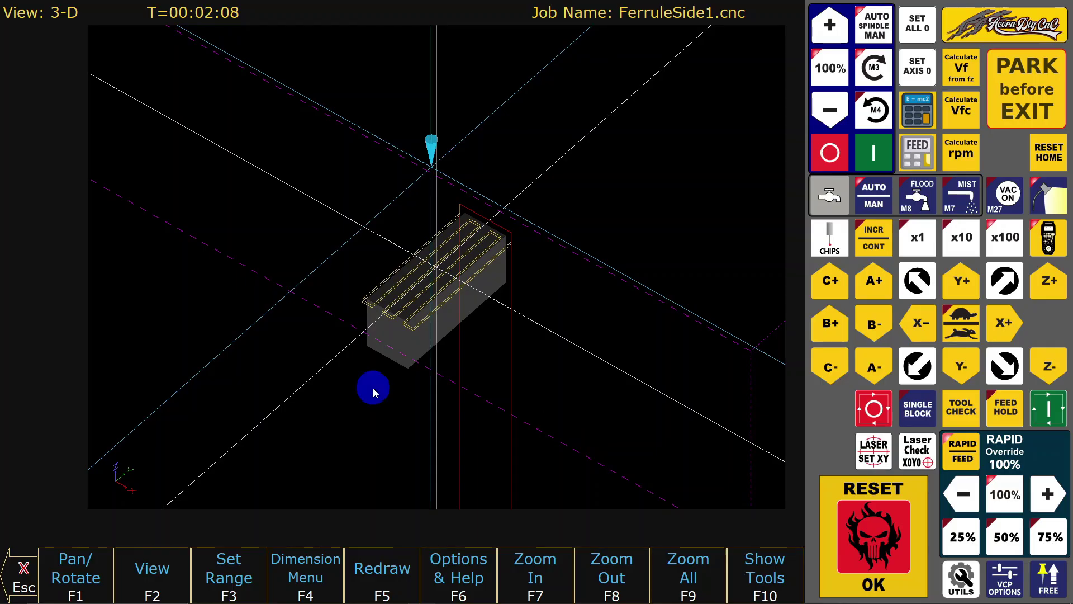
left_click_drag(373, 388, 394, 410)
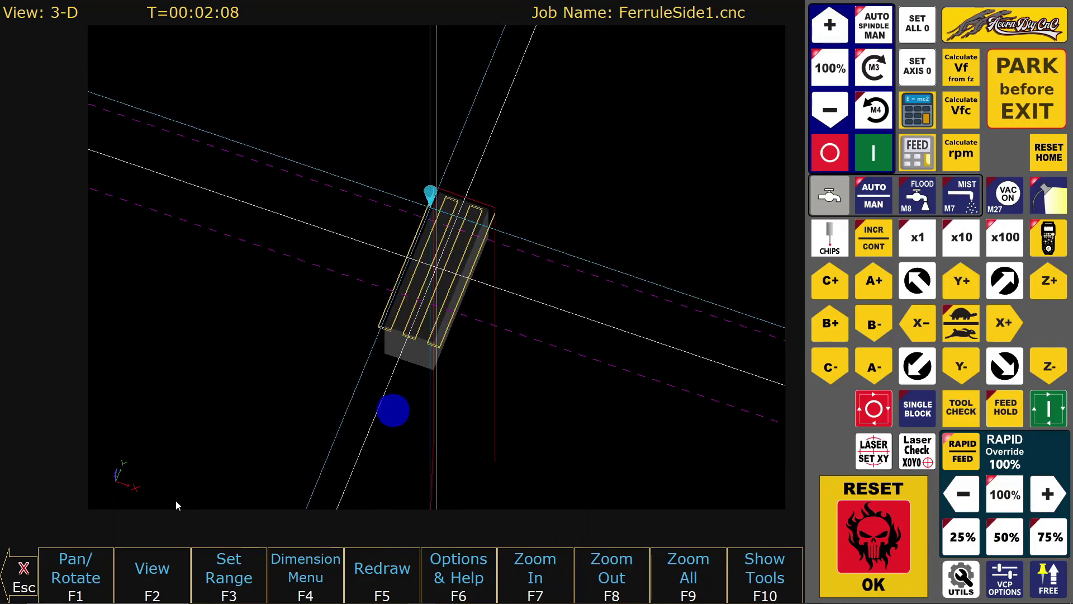
left_click(23, 576)
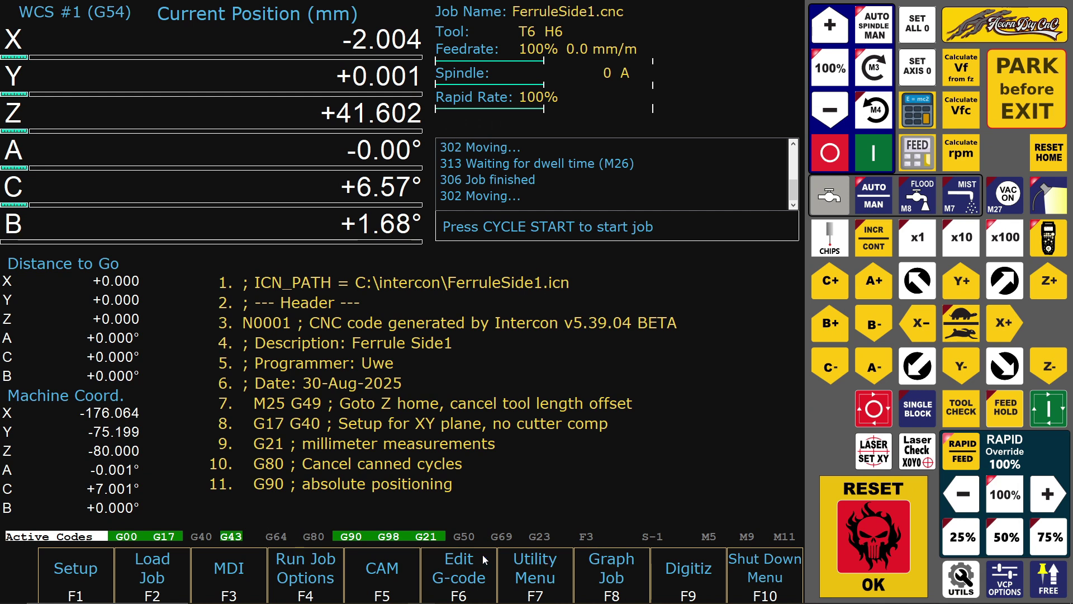
Open the Coordinate System Rotation setup for WCS #1 (G54) and review its probing instructions and distance settings
left_click(72, 566)
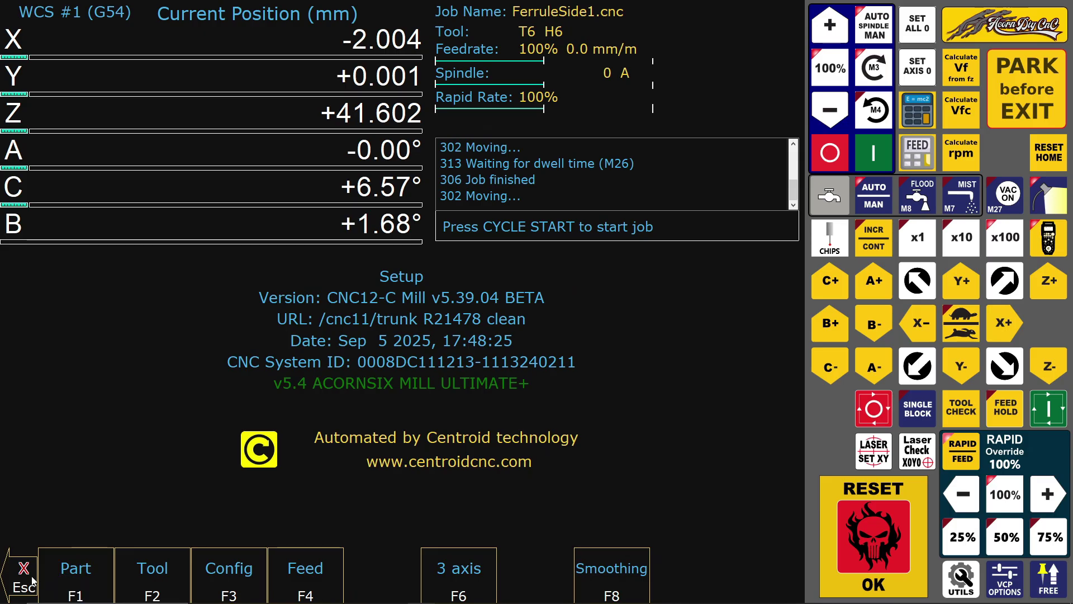
left_click(51, 578)
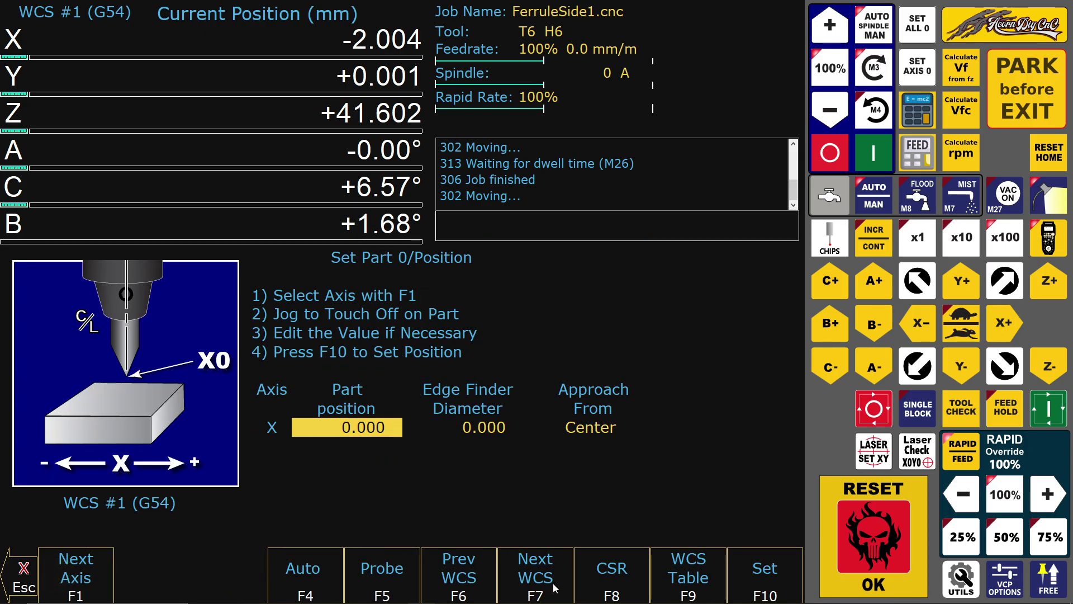
left_click(620, 582)
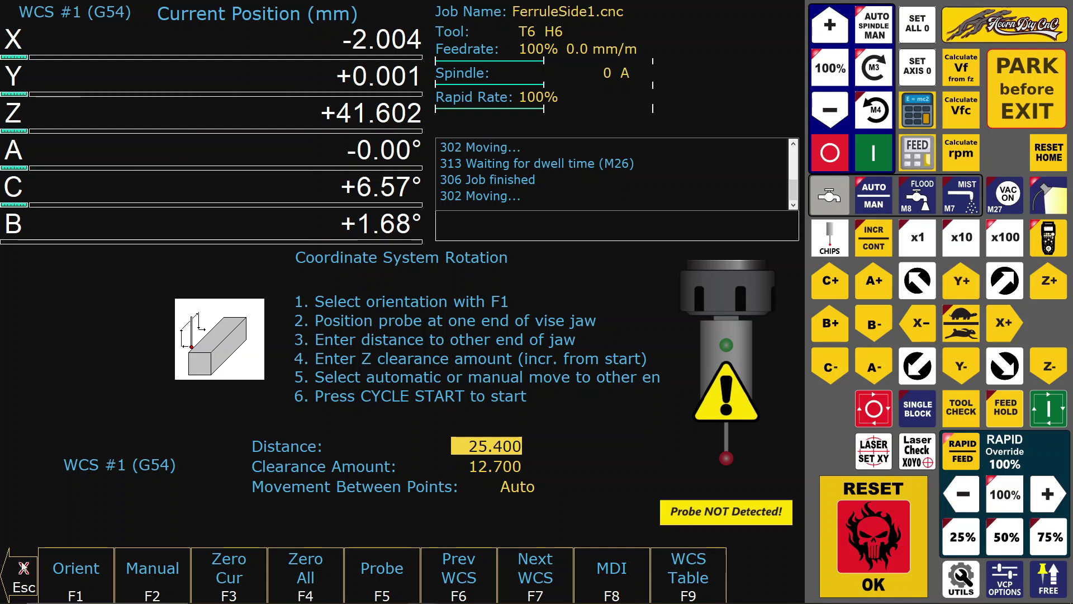
left_click(25, 577)
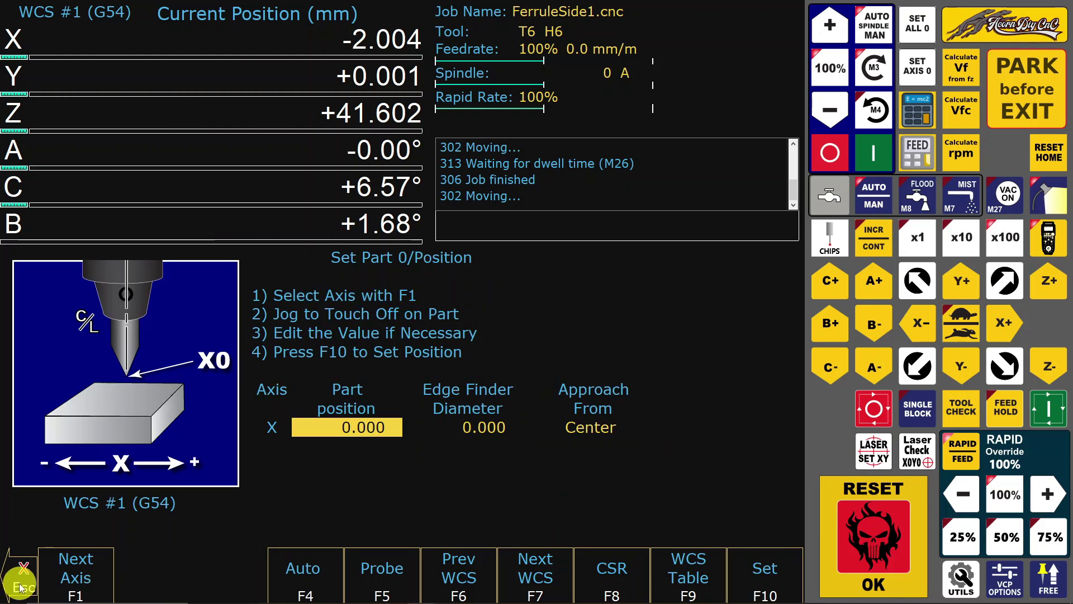
Set the CSR angle of WCS #1 (G54) to -3 in the work coordinate table, save it, and return to the main screen
left_click(25, 577)
left_click(85, 577)
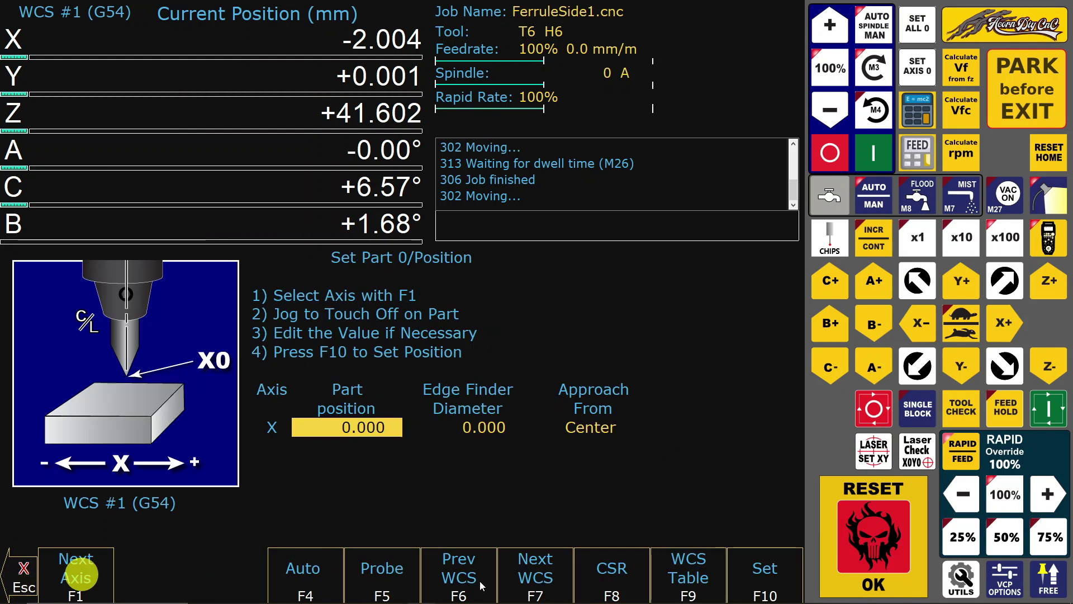
left_click(669, 581)
left_click(158, 578)
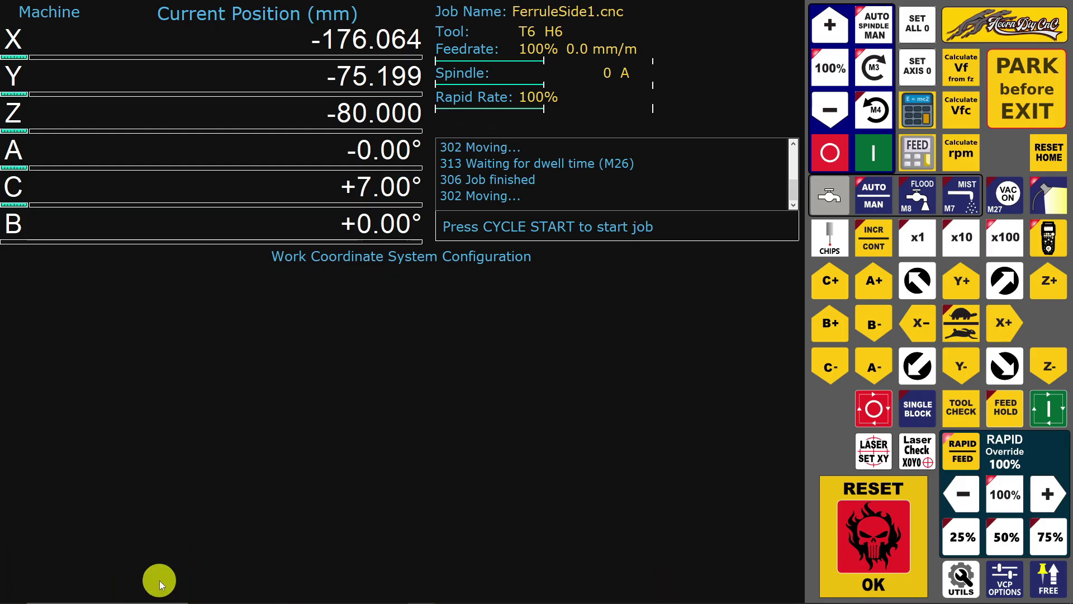
left_click(82, 450)
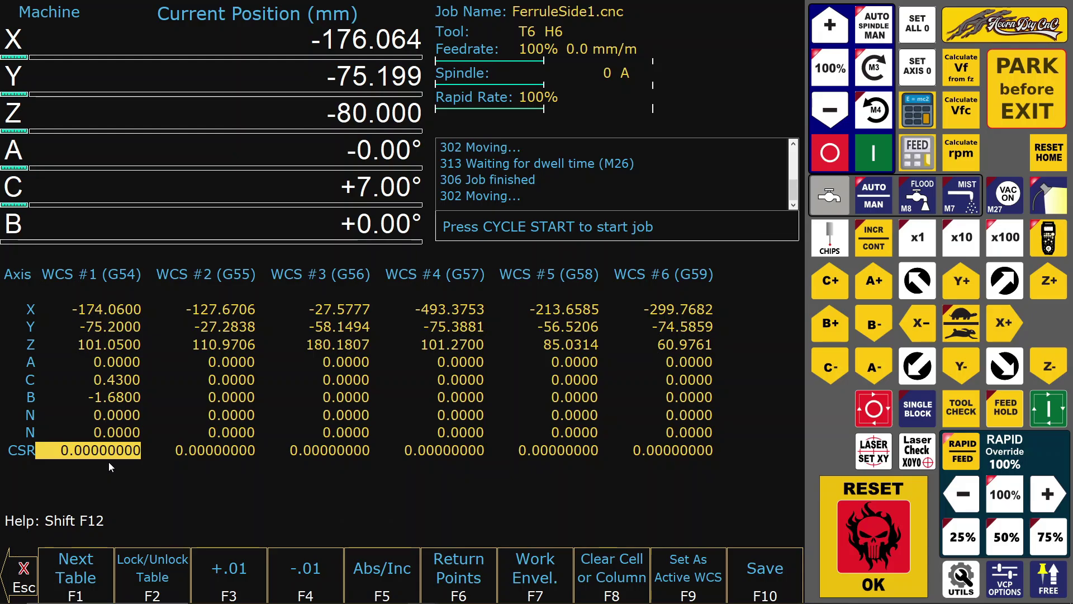
type("-")
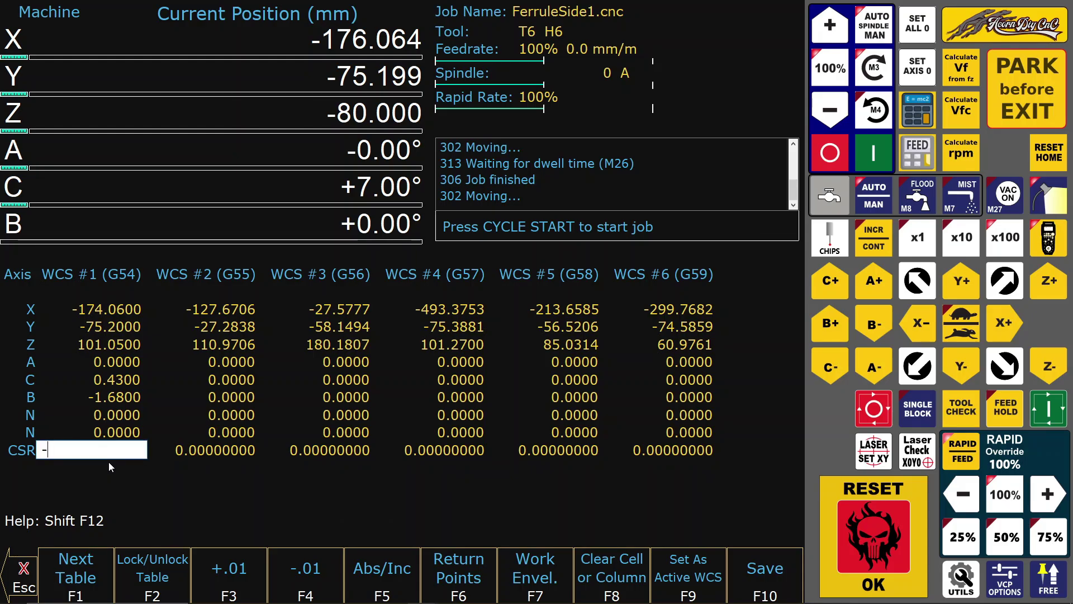
type("3")
key("Return")
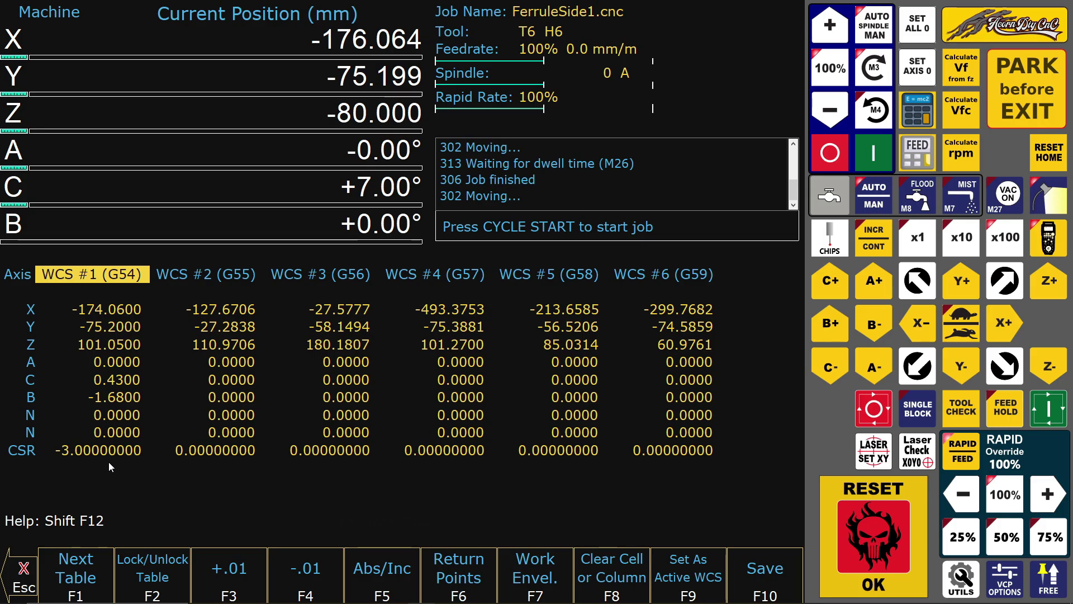
left_click(750, 556)
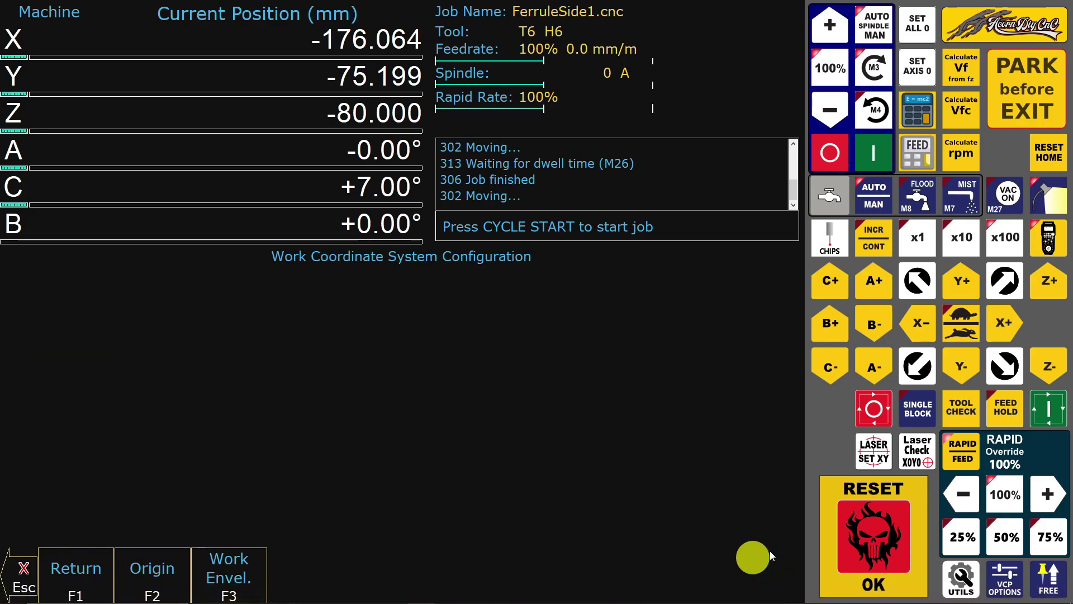
left_click(24, 567)
left_click(24, 575)
left_click(17, 572)
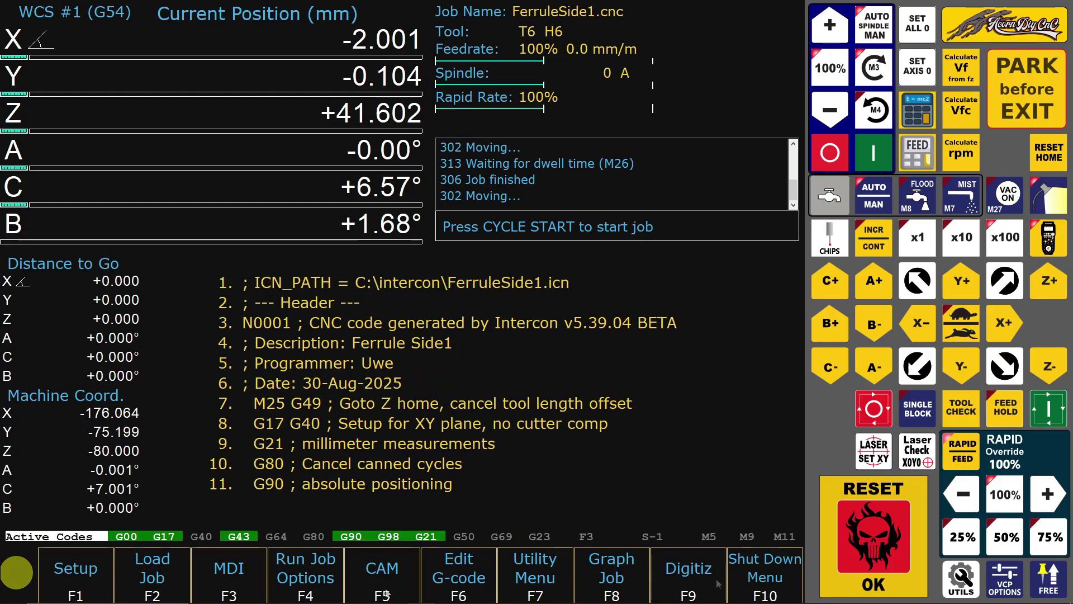
Graph the FerruleSide1 job and examine the rotated facing toolpath against the material block in top and 3D views
left_click(609, 569)
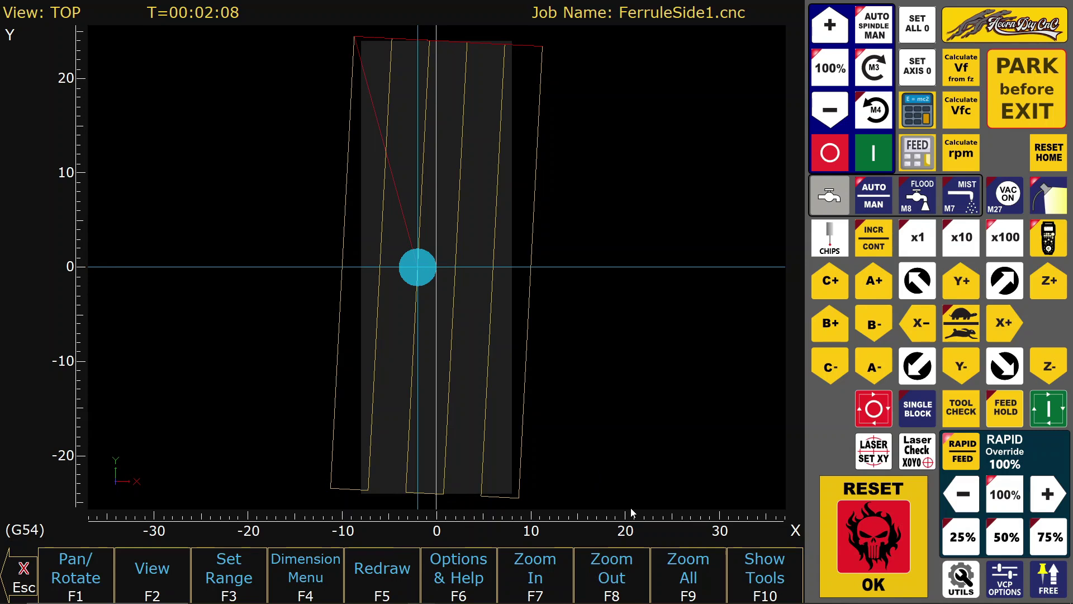
mouse_move(600, 477)
left_mouse_down()
mouse_move(563, 424)
mouse_move(621, 458)
mouse_move(599, 474)
left_mouse_up()
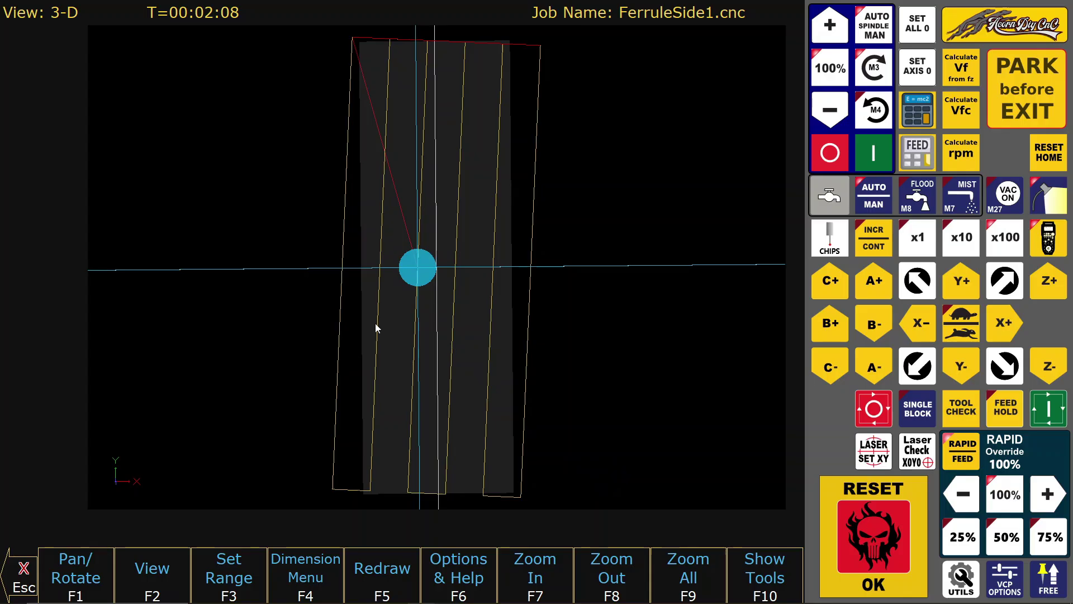
left_click_drag(581, 407, 558, 372)
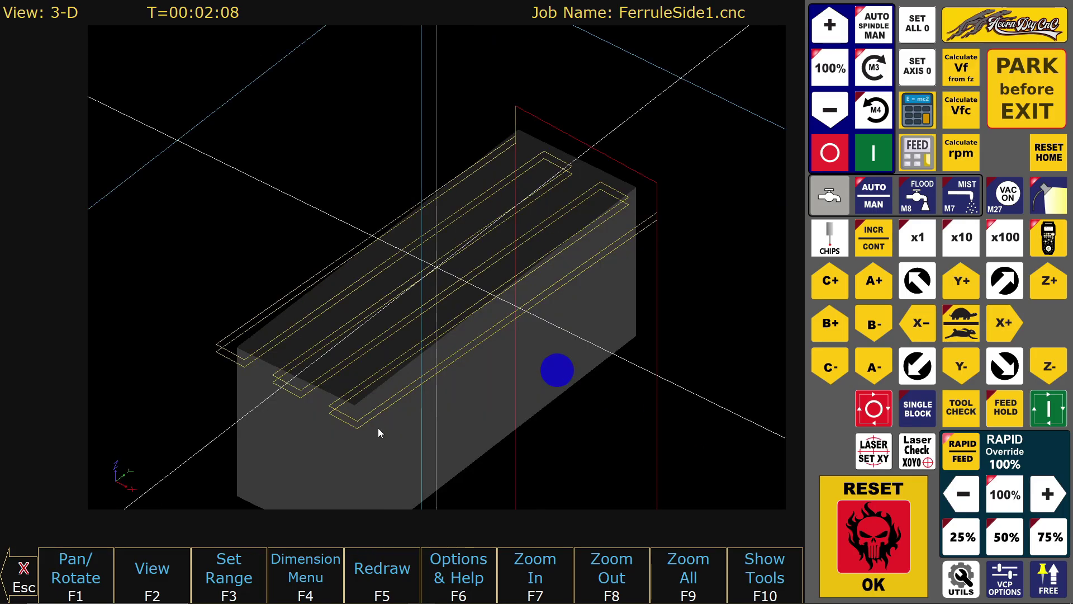
left_click(15, 573)
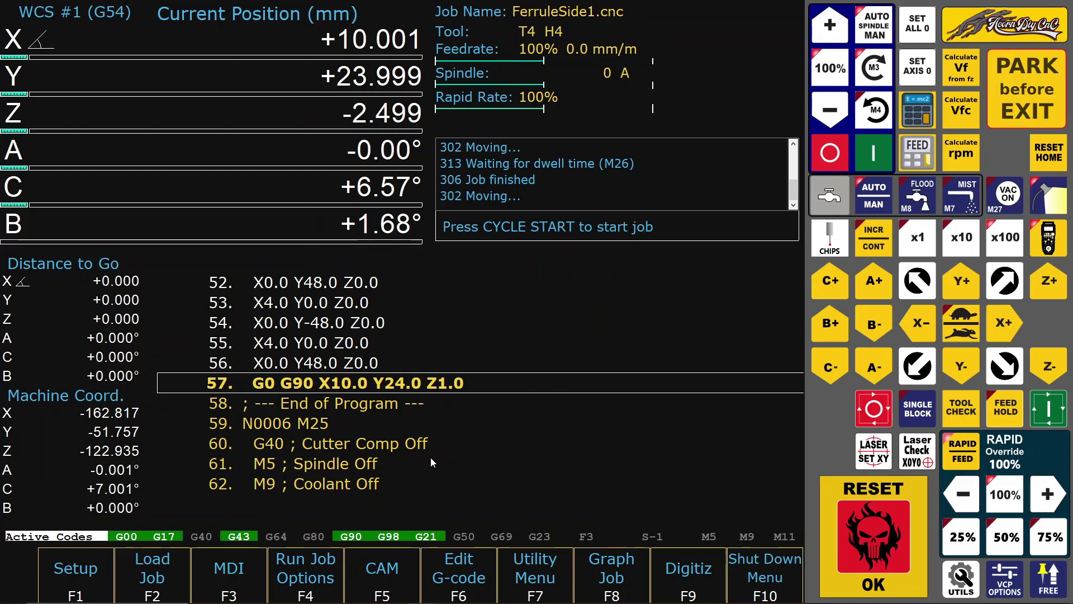
Run the FerruleSide1 job, continue past the tool #4 change, and follow the run-time graphics in 3D
key("alt+s")
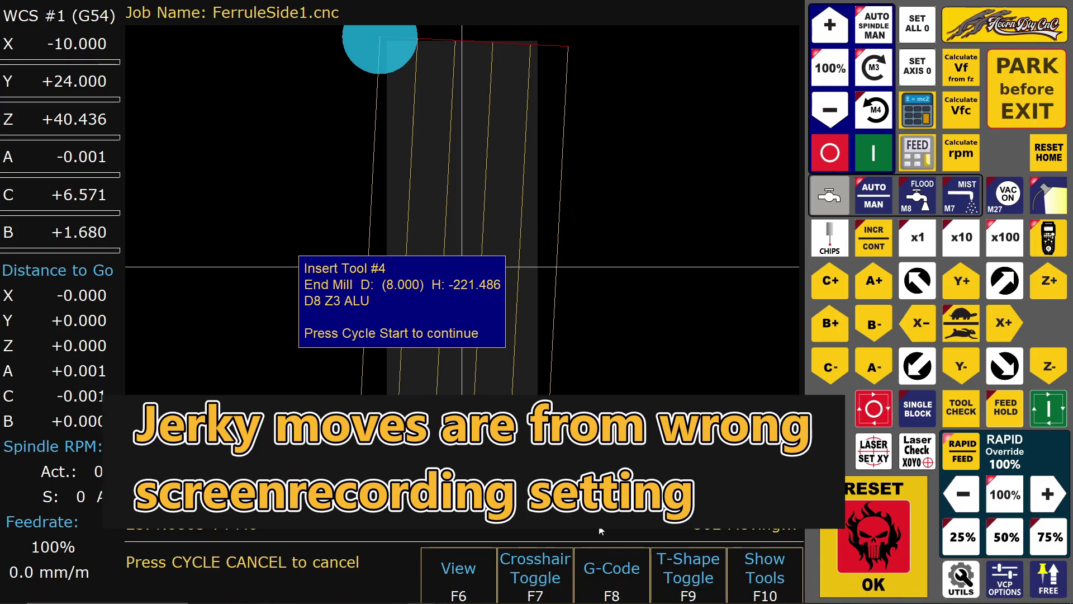
key("alt+s")
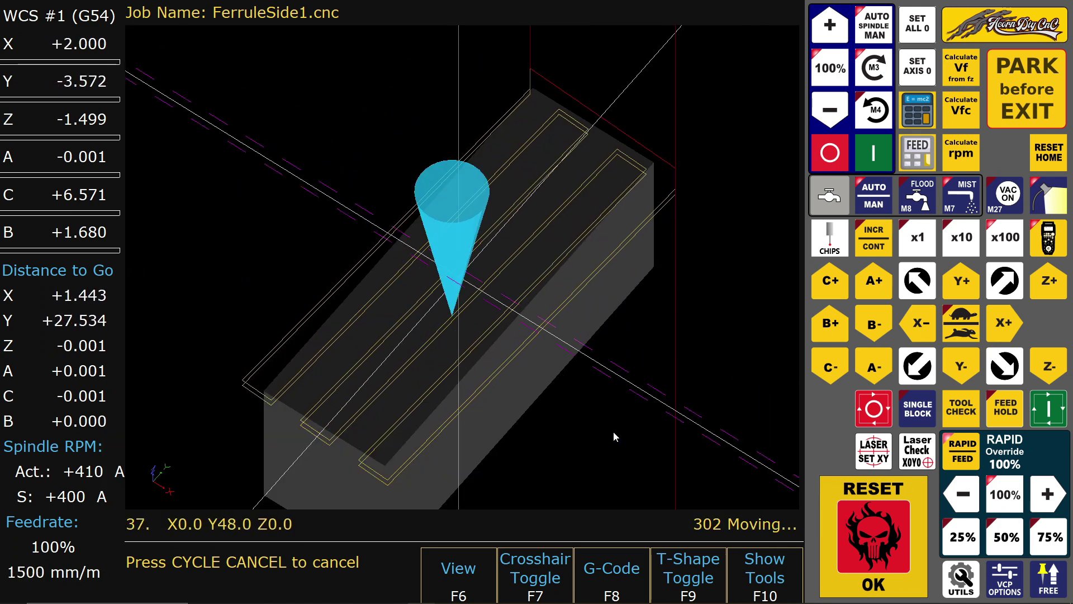
scroll(612, 431, "down", 5)
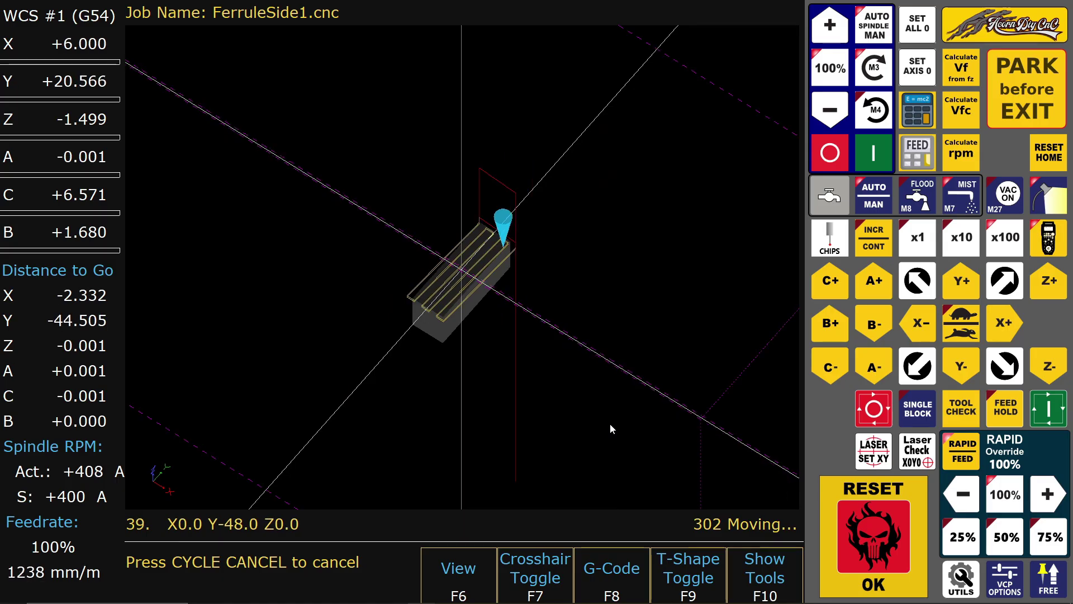
mouse_move(656, 478)
left_mouse_down()
mouse_move(634, 436)
mouse_move(643, 441)
mouse_move(647, 457)
mouse_move(598, 420)
mouse_move(635, 452)
mouse_move(622, 439)
left_mouse_up()
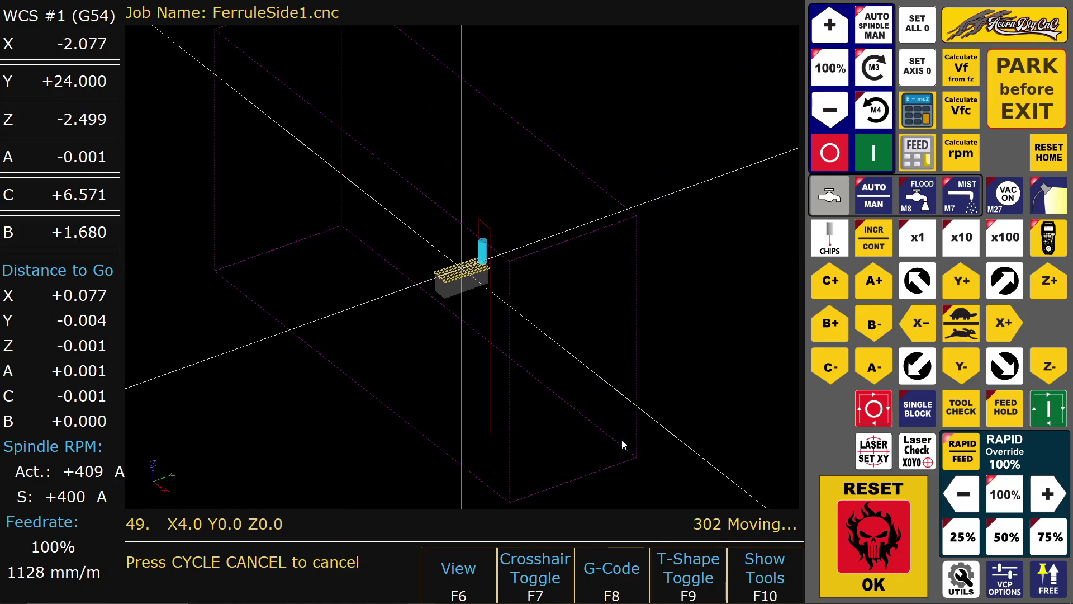
mouse_move(557, 411)
left_mouse_down()
mouse_move(575, 384)
mouse_move(593, 393)
mouse_move(575, 411)
mouse_move(493, 375)
left_mouse_up()
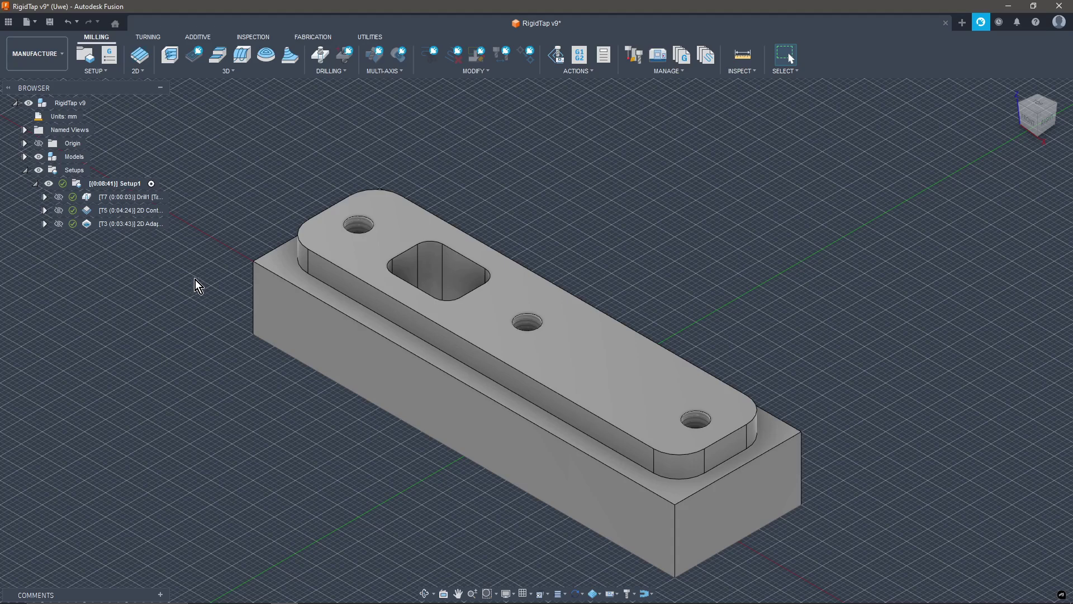
In Autodesk Fusion, review the RigidTap Post Process settings, including the Post Material Size property, and close them without posting
left_click(585, 73)
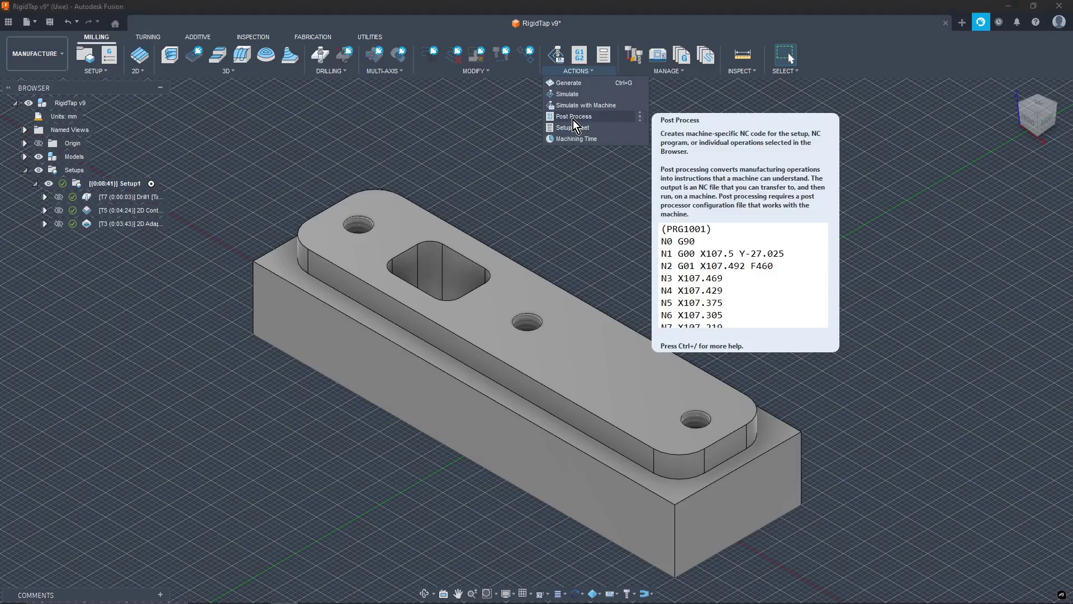
left_click(572, 117)
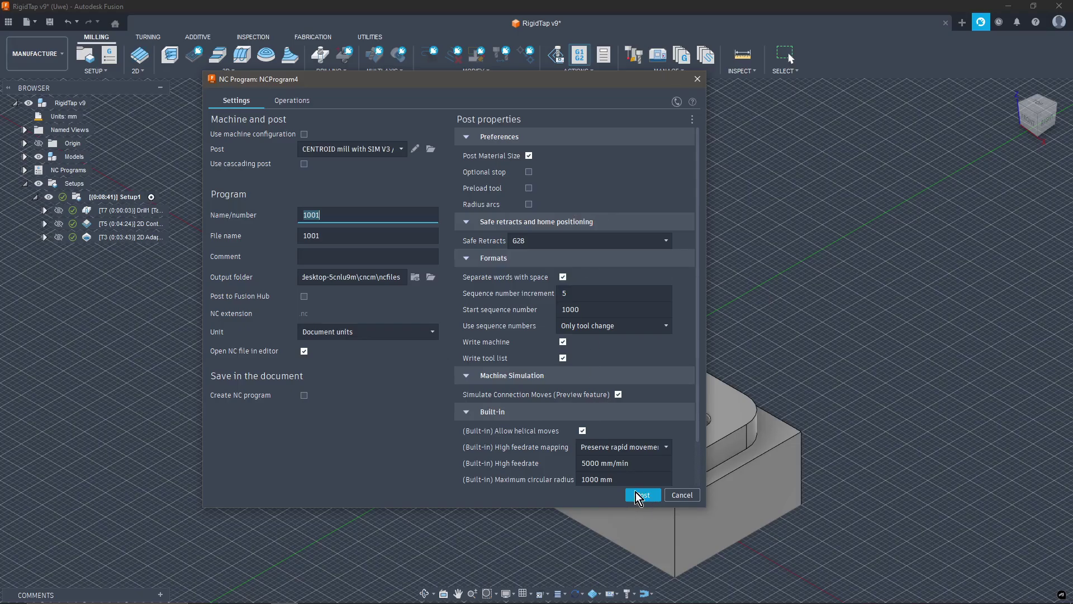
left_click(697, 79)
Post the three RigidTap operations as MatSizeTest with Post Material Size enabled, overwrite the existing file, and check the posted code
left_click(581, 58)
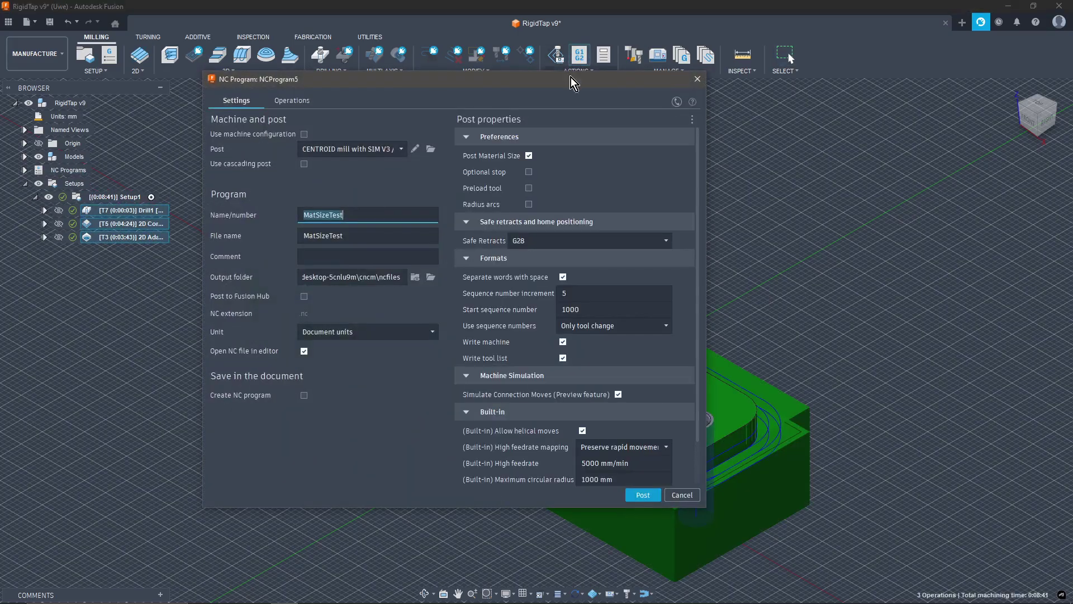
left_click(638, 499)
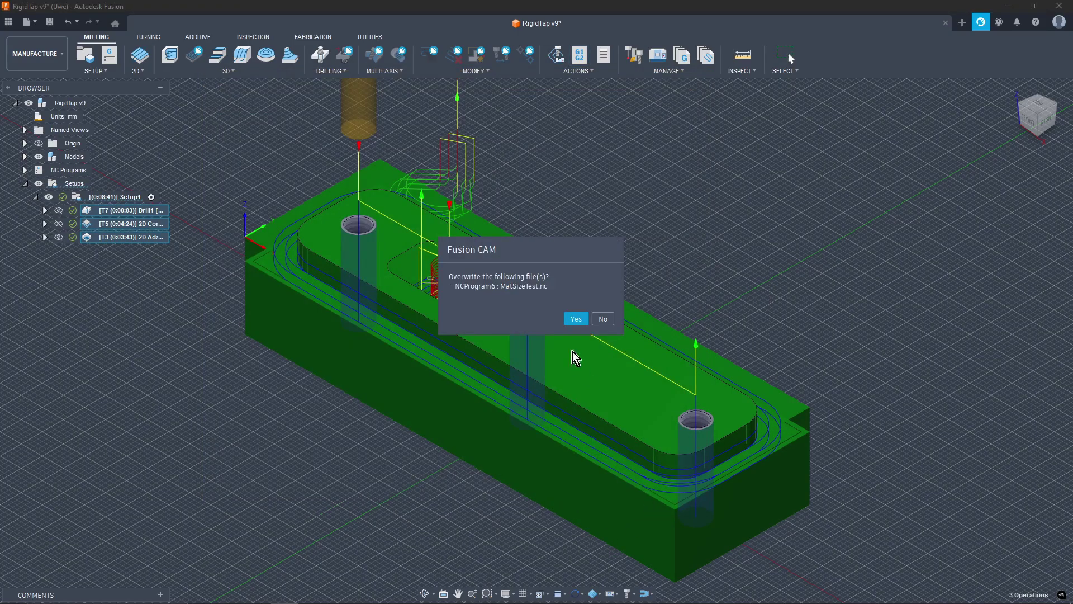
left_click(573, 320)
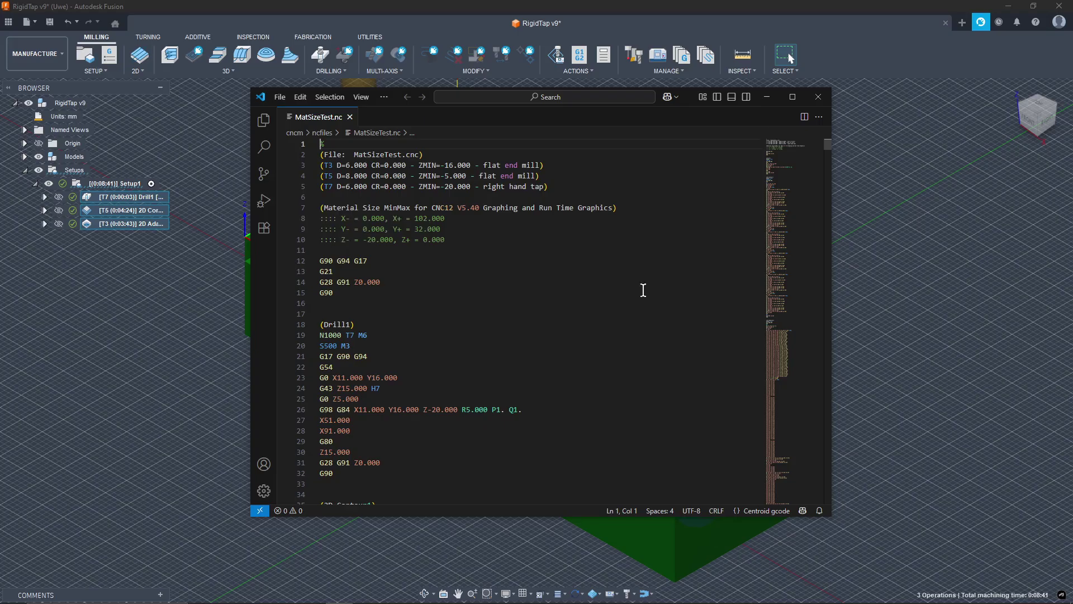
left_click(817, 101)
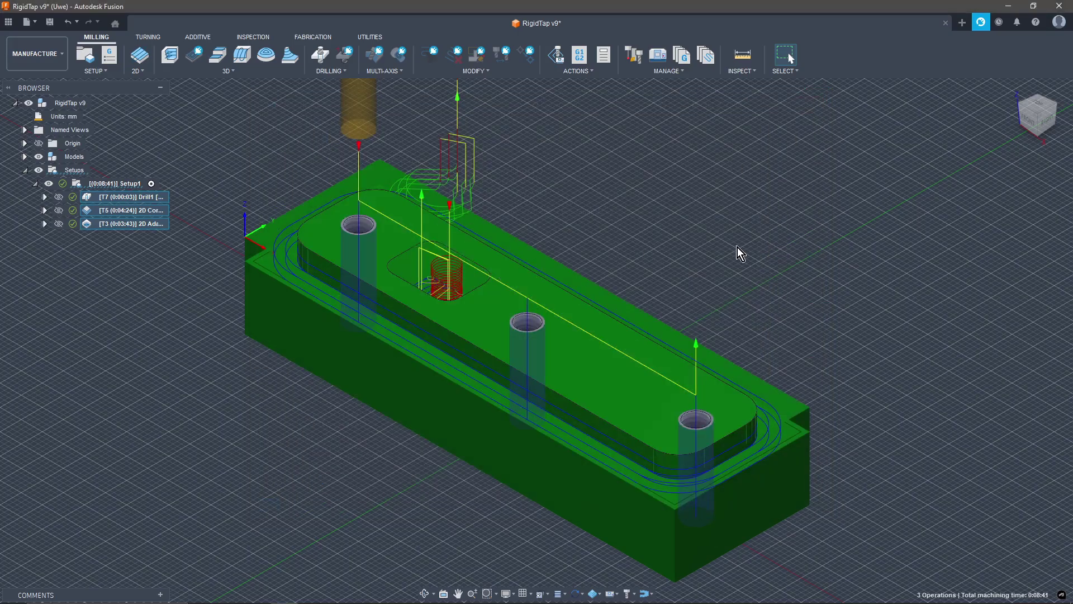
Switch to CNC12 and load the MatSizeTest.nc job from the ncfiles folder
left_click(311, 593)
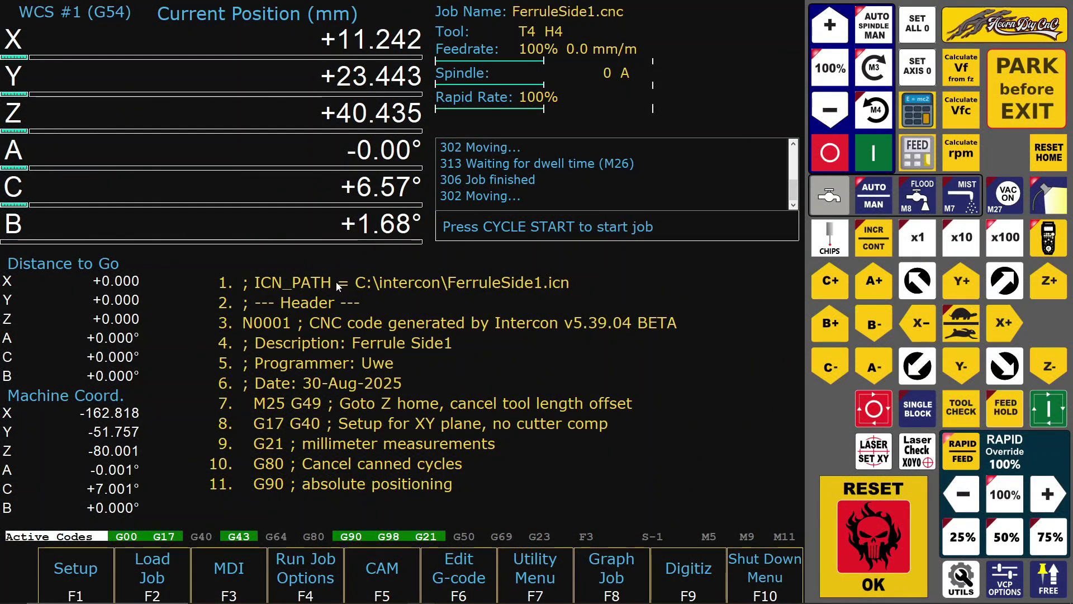
left_click(158, 583)
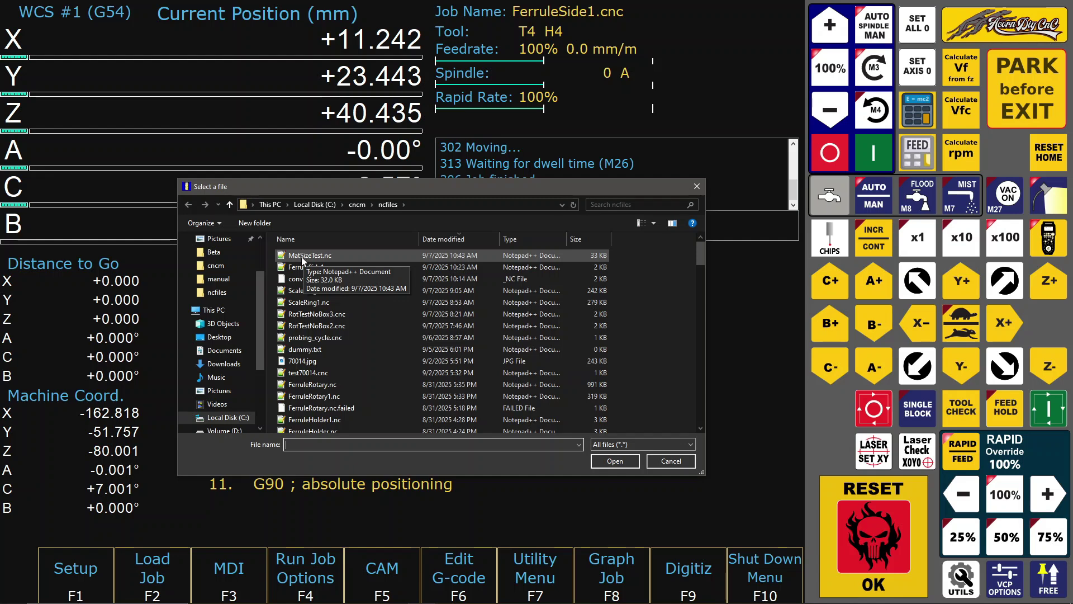
double_click(301, 256)
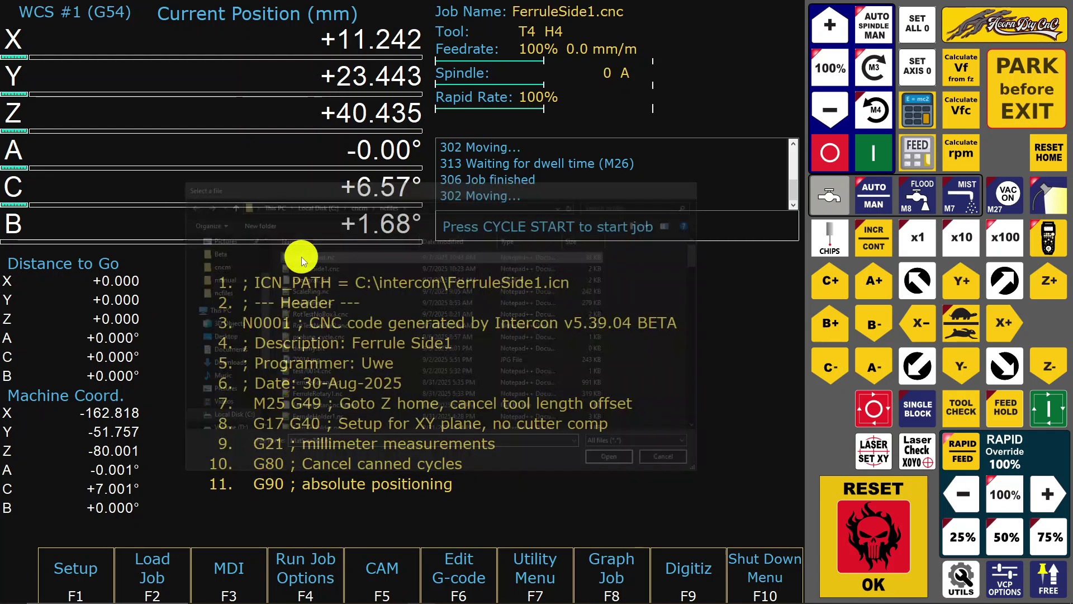
Graph the MatSizeTest job and examine its toolpaths and material block in 3D from several angles
left_click(611, 575)
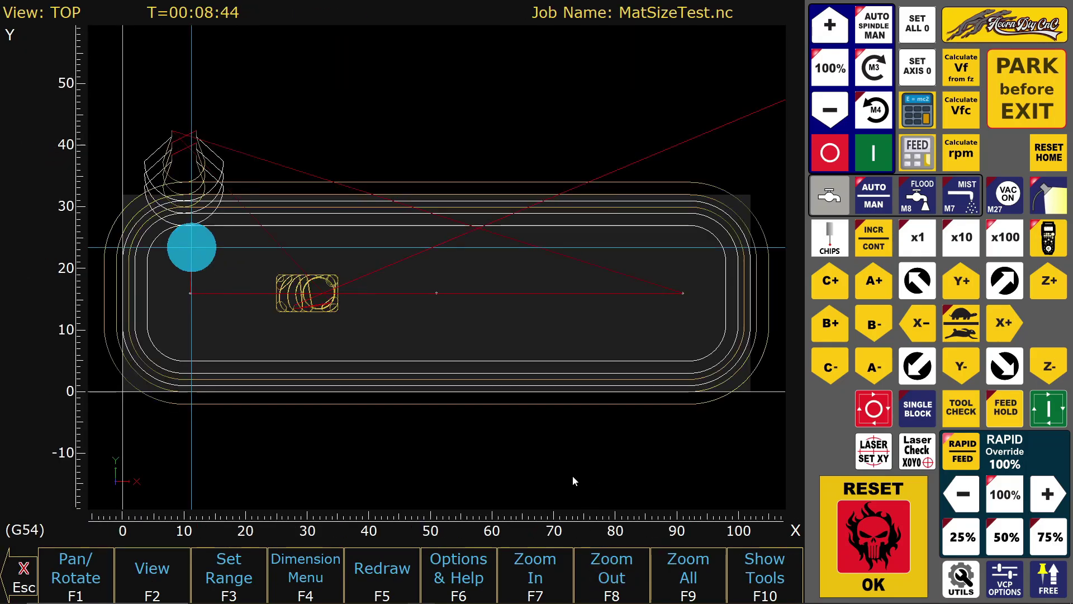
left_click_drag(561, 472, 534, 394)
right_click_drag(559, 411, 649, 451)
mouse_move(636, 454)
left_mouse_down()
mouse_move(581, 454)
mouse_move(551, 480)
mouse_move(653, 451)
mouse_move(626, 444)
mouse_move(628, 429)
mouse_move(648, 472)
mouse_move(621, 444)
mouse_move(634, 471)
left_mouse_up()
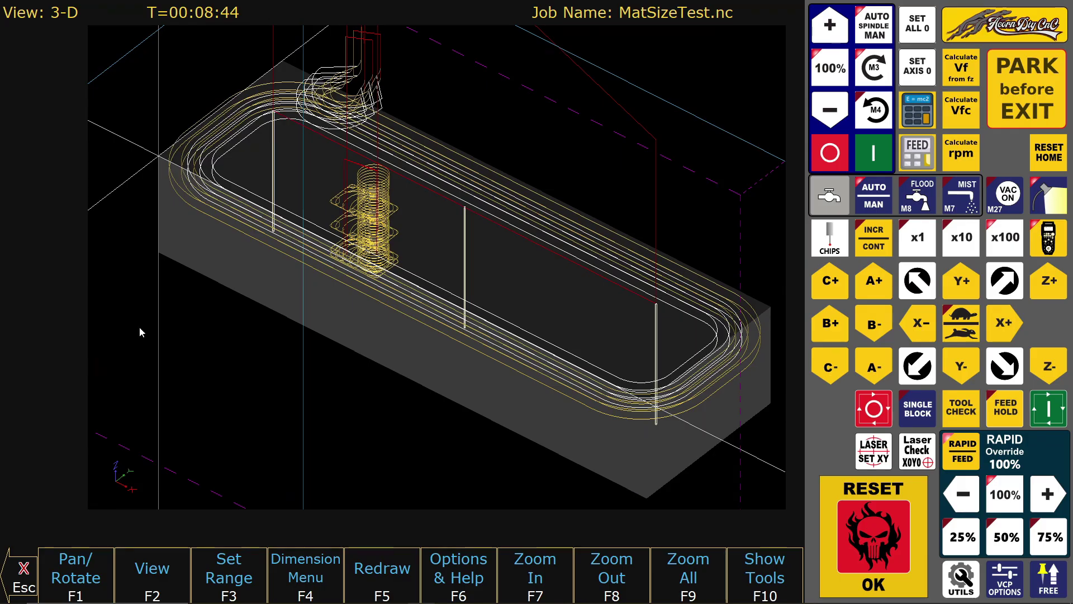
left_click_drag(139, 326, 185, 355)
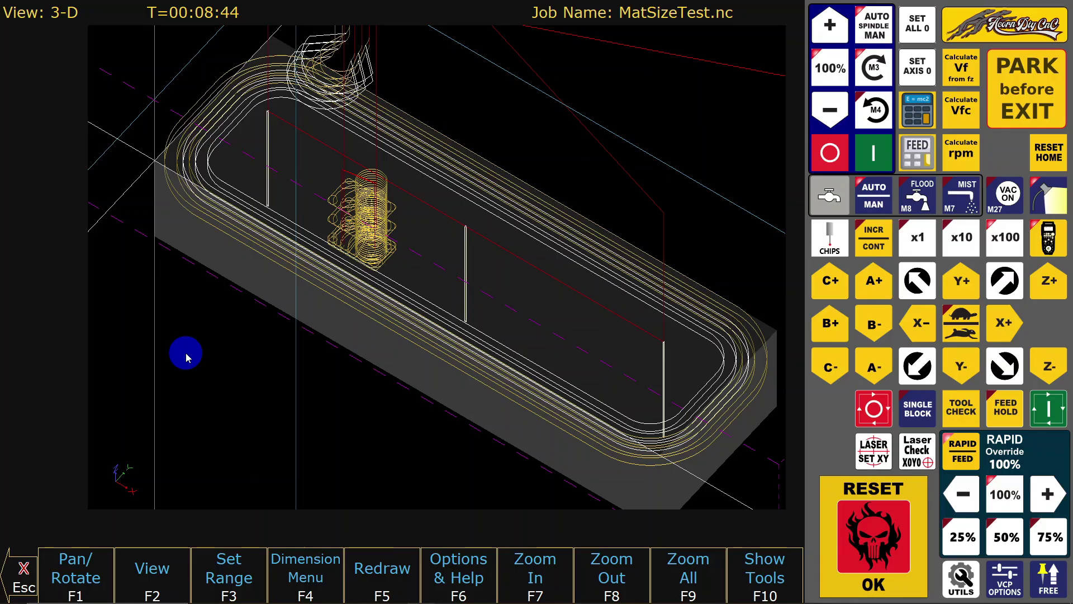